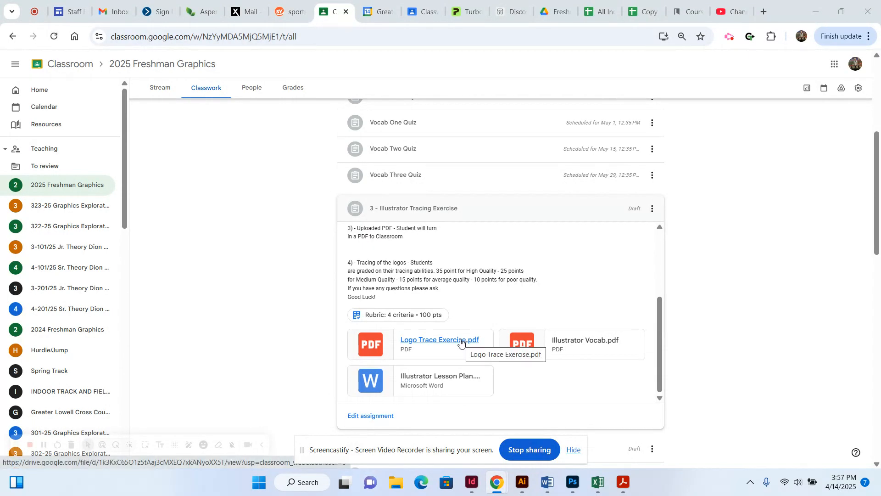
Preview the Logo Trace Exercise.pdf attachment and show its more-actions menu.
left_click(462, 340)
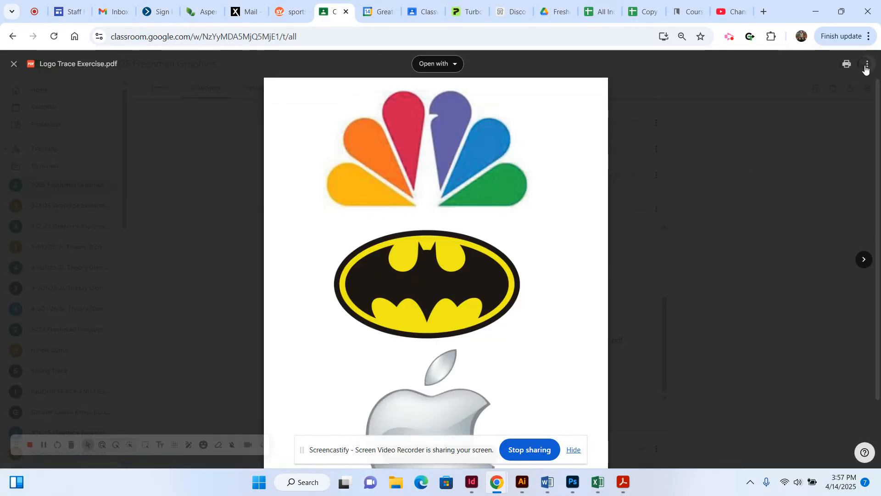
left_click(867, 66)
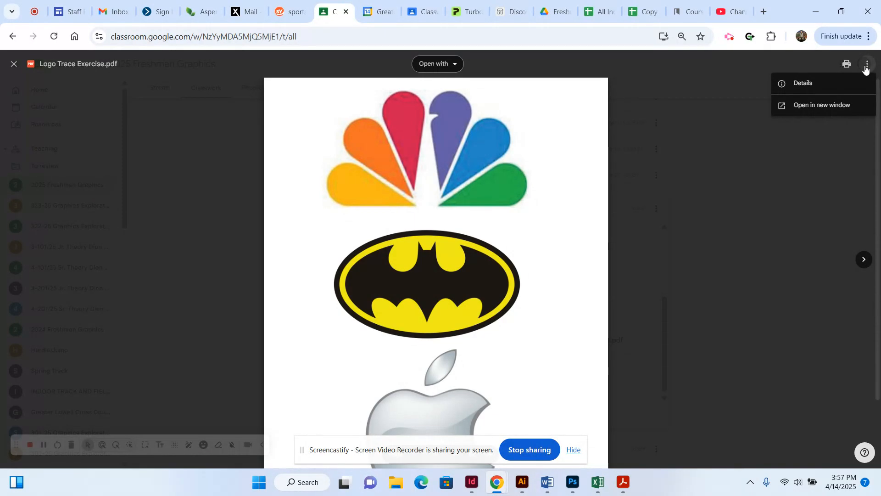
Open the PDF in a new window, download it, and switch to Illustrator's Home screen.
left_click(842, 105)
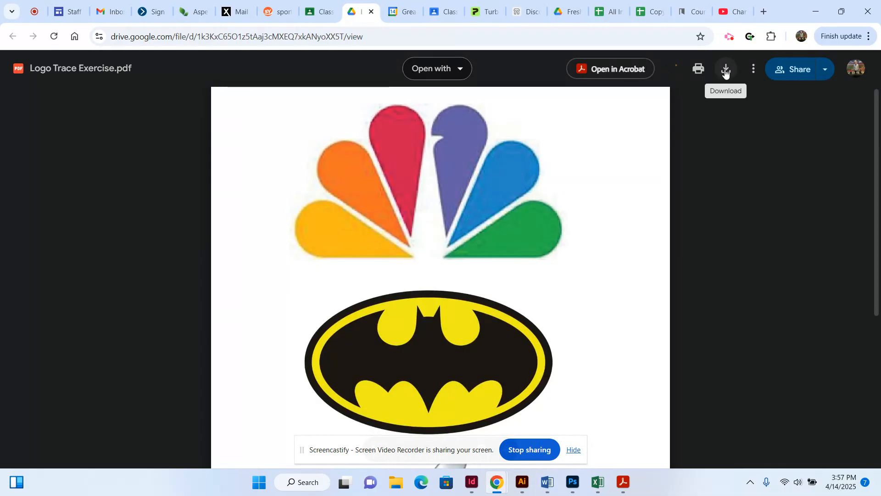
left_click(725, 70)
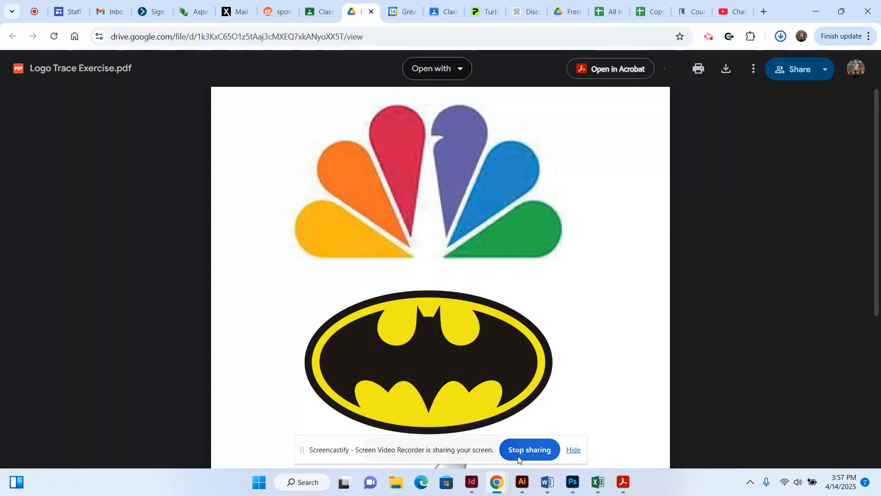
left_click(522, 482)
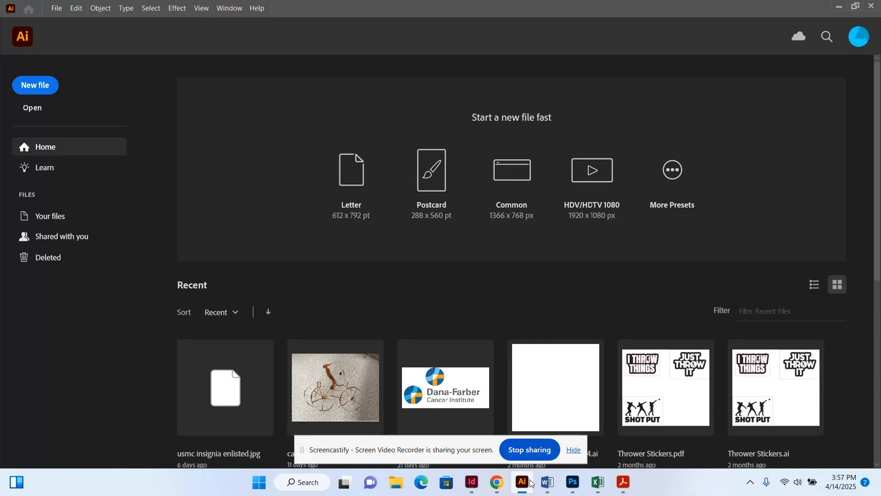
Dismiss the taskbar jump list and bring up Illustrator's New Document dialog from Home.
right_click(531, 482)
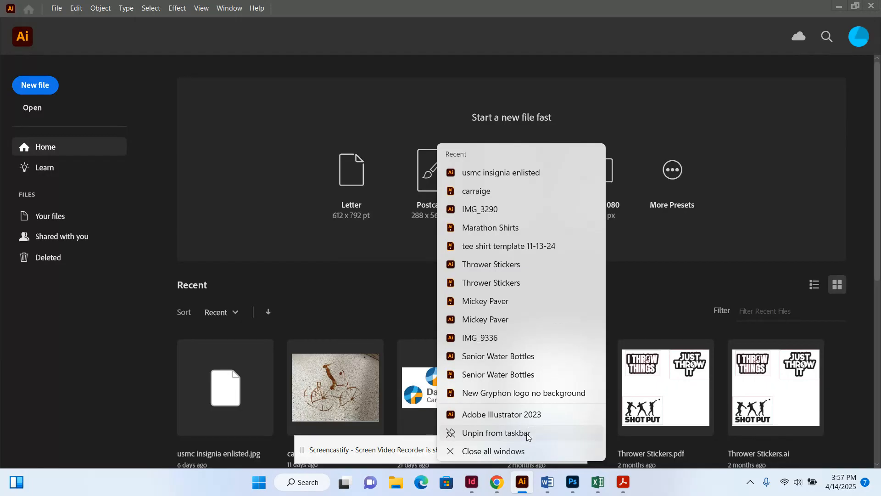
left_click(524, 485)
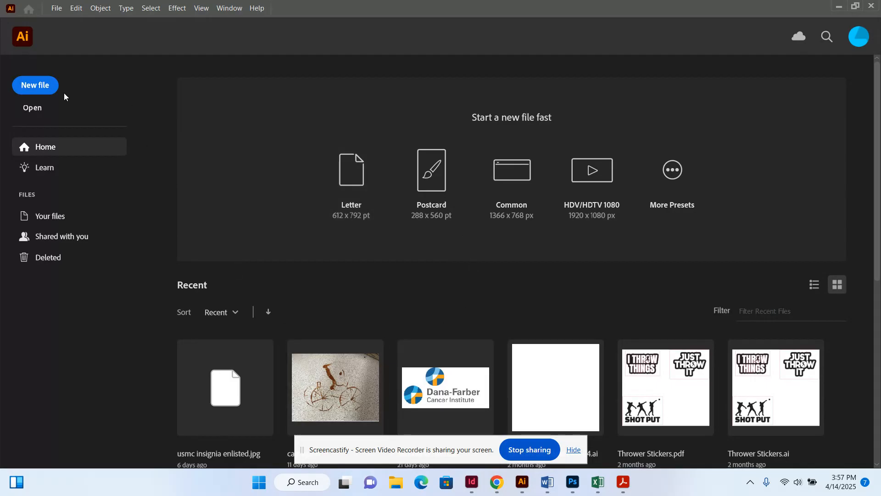
left_click(49, 87)
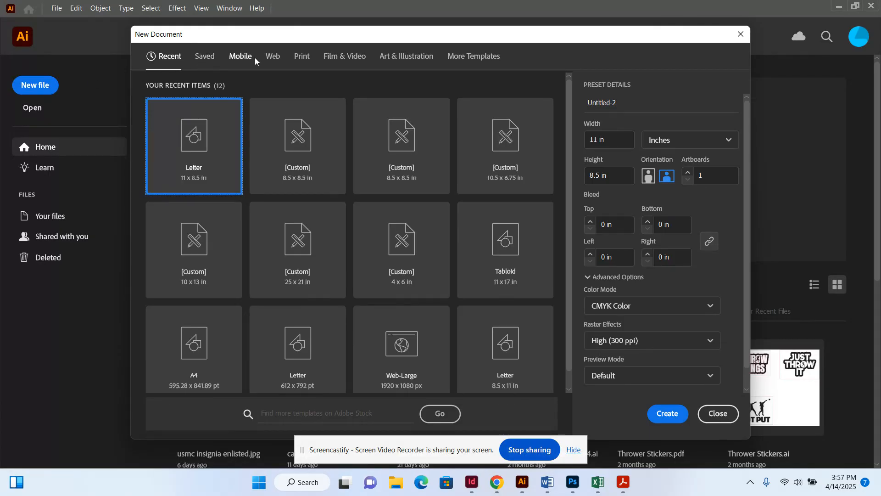
Create a Letter print document in inches, named with the student's name plus 'Illustrator Tracing'.
left_click(307, 58)
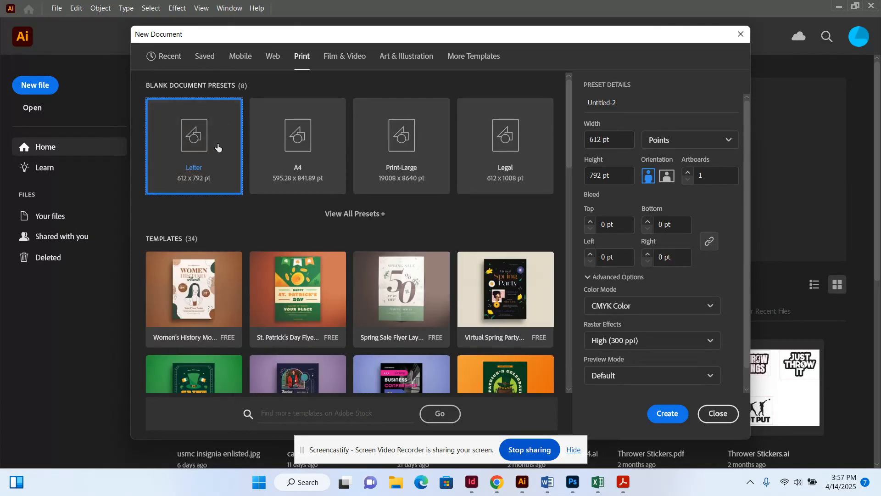
left_click(626, 102)
key("BackSpace")
key("BackSpace")
key("BackSpace")
key("BackSpace")
key("BackSpace")
key("BackSpace")
key("BackSpace")
key("BackSpace")
key("BackSpace")
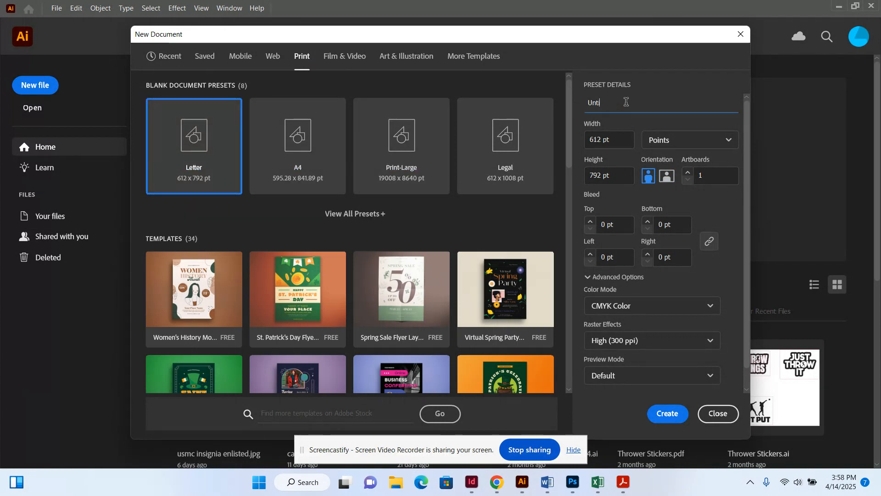
type("Dion Il")
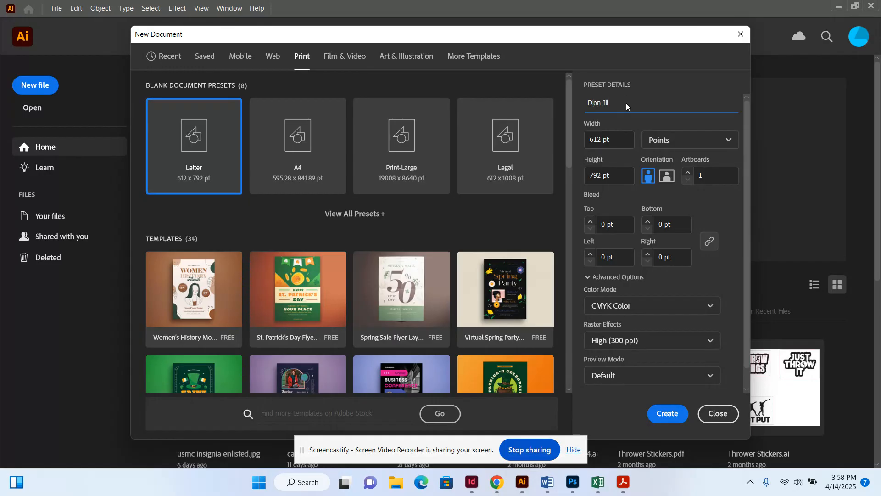
type("lustrator Tracing")
left_click(672, 140)
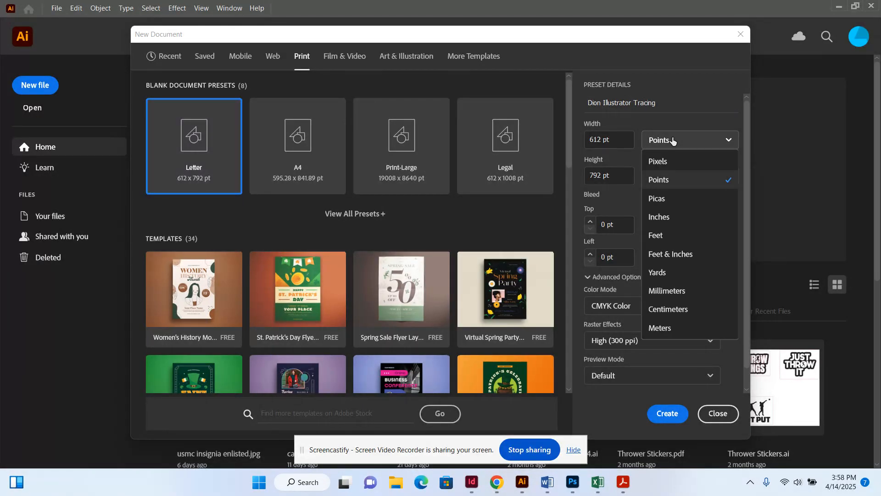
left_click(684, 216)
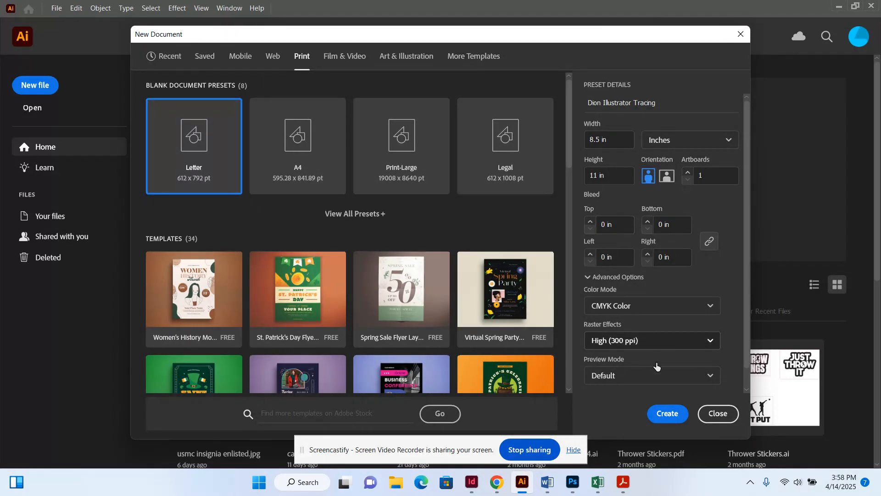
left_click(669, 415)
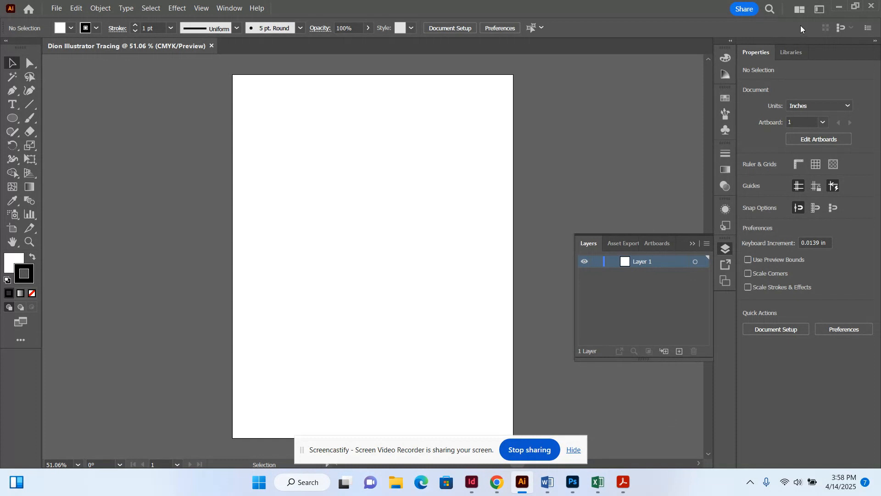
Switch the workspace to Essentials Classic.
left_click(817, 16)
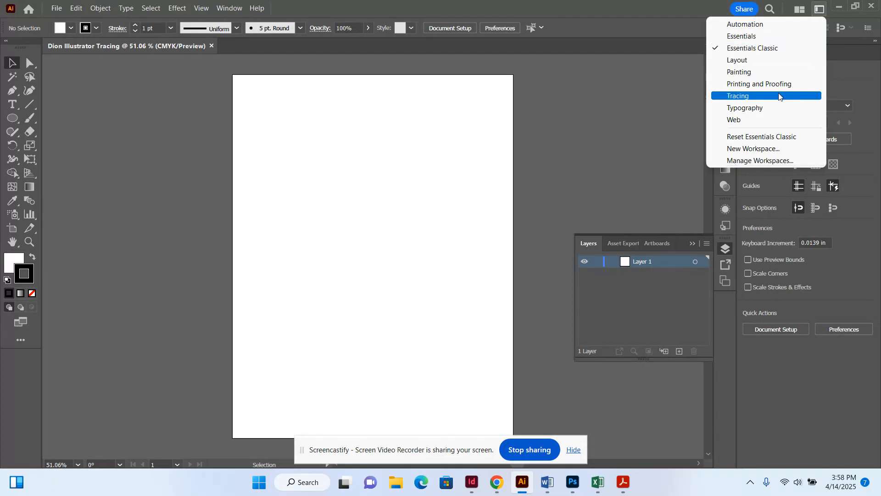
left_click(783, 50)
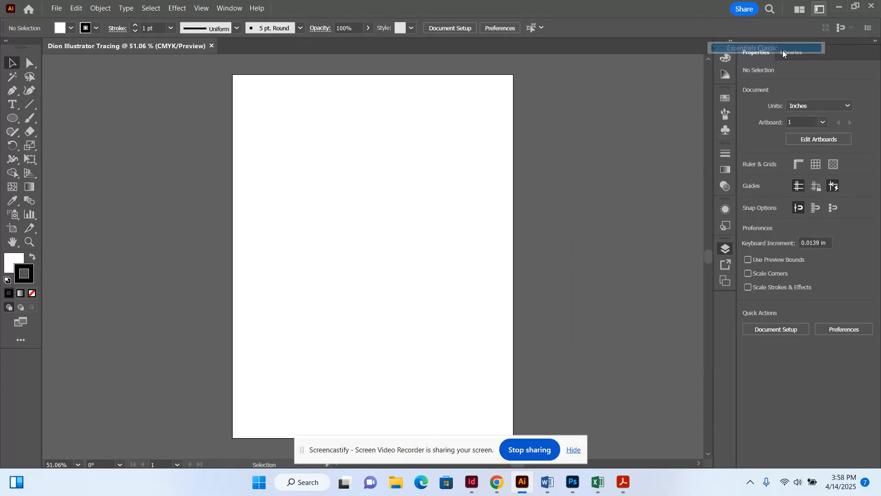
left_click(726, 248)
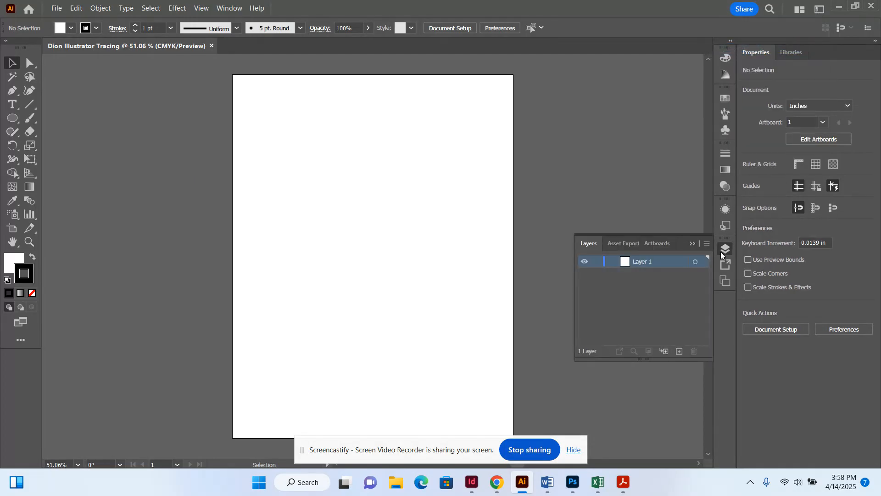
Add three new layers so the Layers panel shows Layer 1 through Layer 4.
left_click(679, 356)
left_click(679, 354)
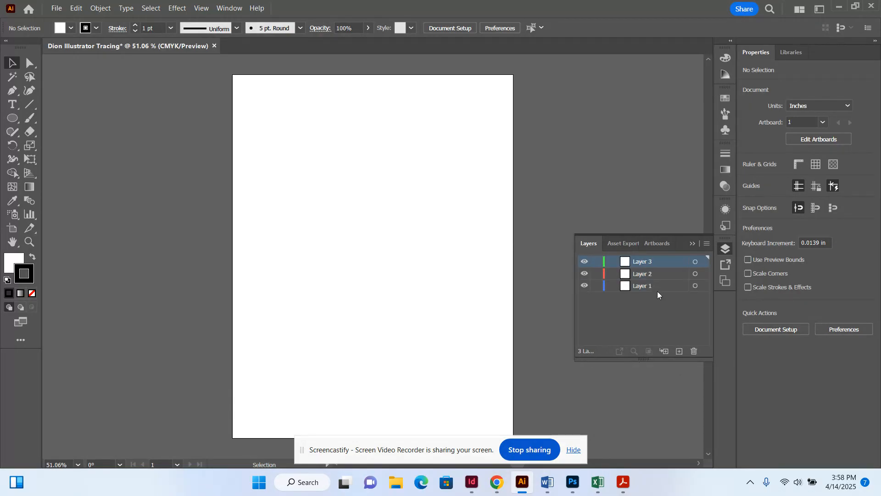
left_click(679, 352)
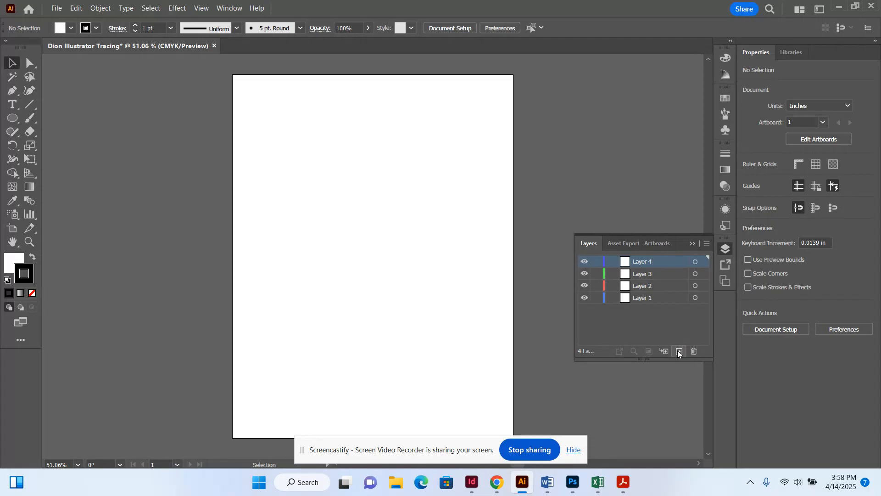
Rename Layers 1–4 to artwork, NBC, Apple and Batman.
double_click(662, 299)
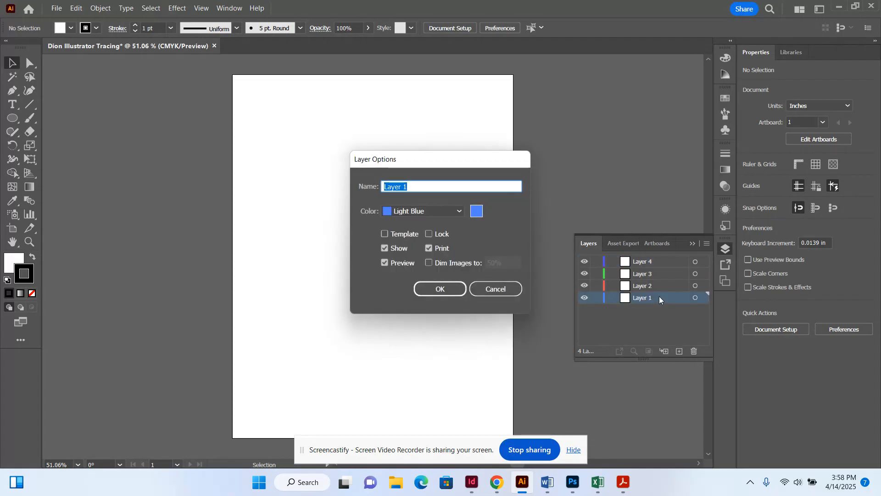
type("artwork")
key("Return")
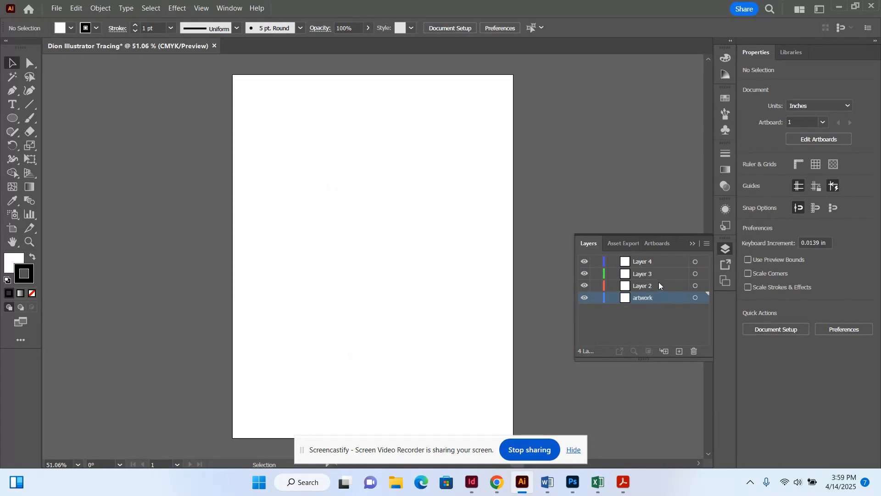
double_click(659, 285)
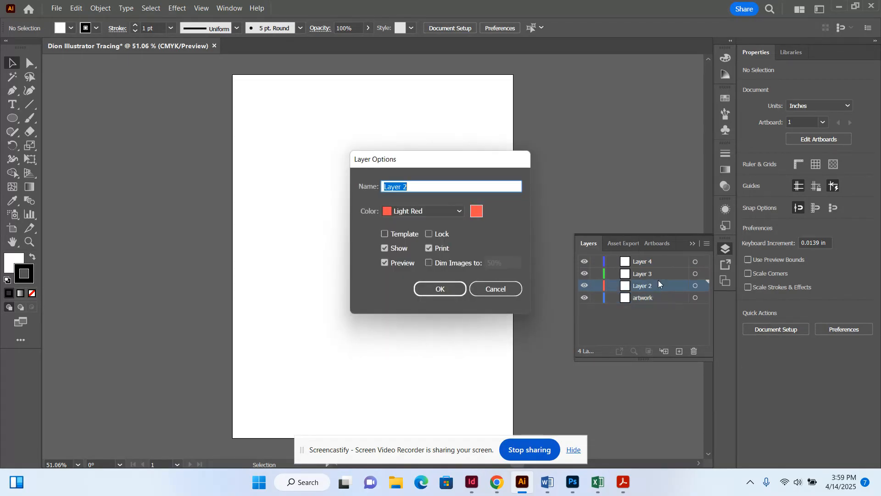
type("NB")
key("Return")
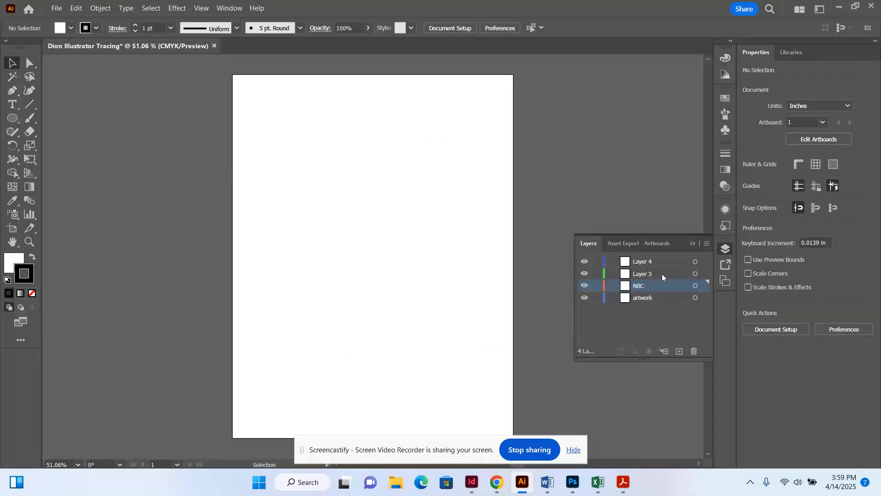
double_click(663, 277)
type("Apple")
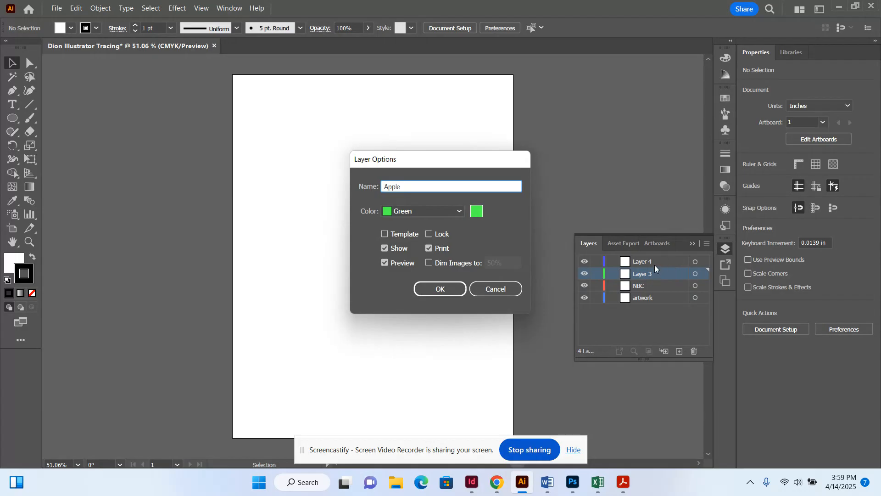
key("Return")
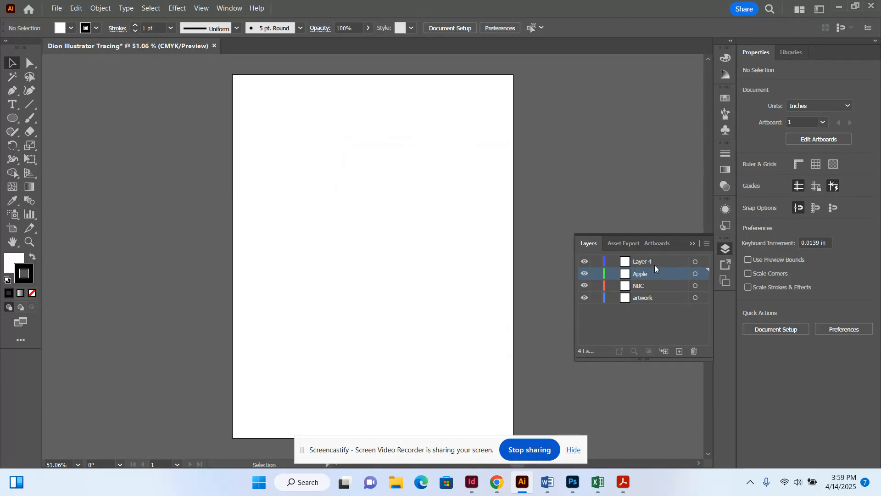
double_click(656, 266)
type("Batman")
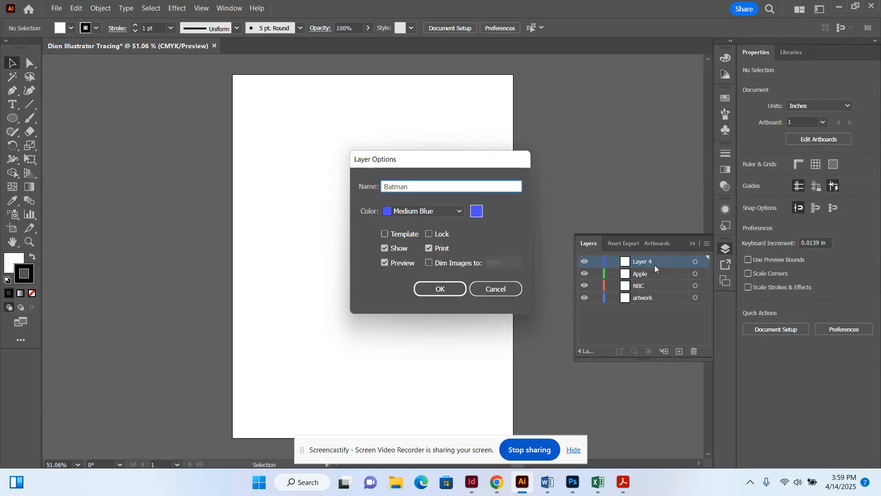
key("Return")
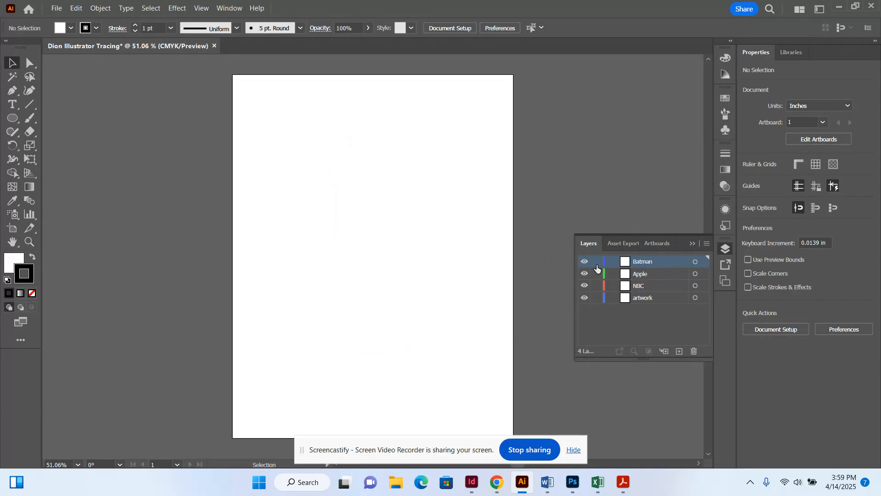
Lock the Batman and Apple layers and make the artwork layer active.
left_click(597, 262)
left_click(597, 274)
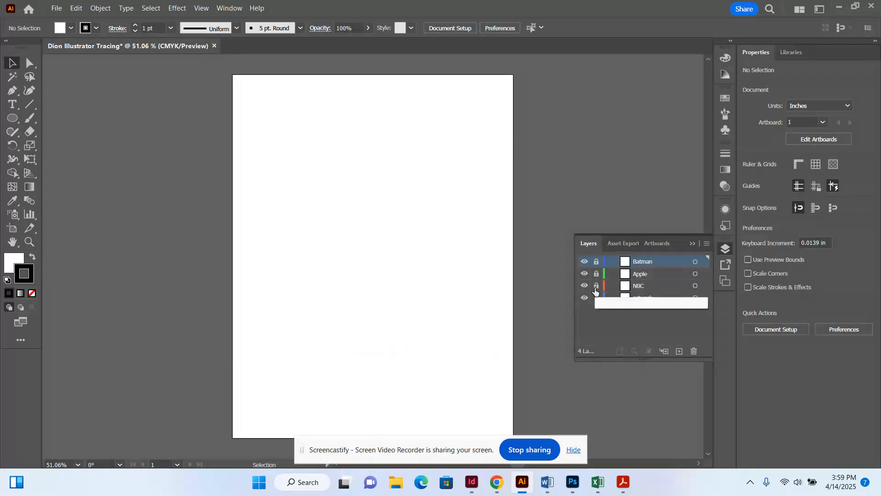
left_click(656, 299)
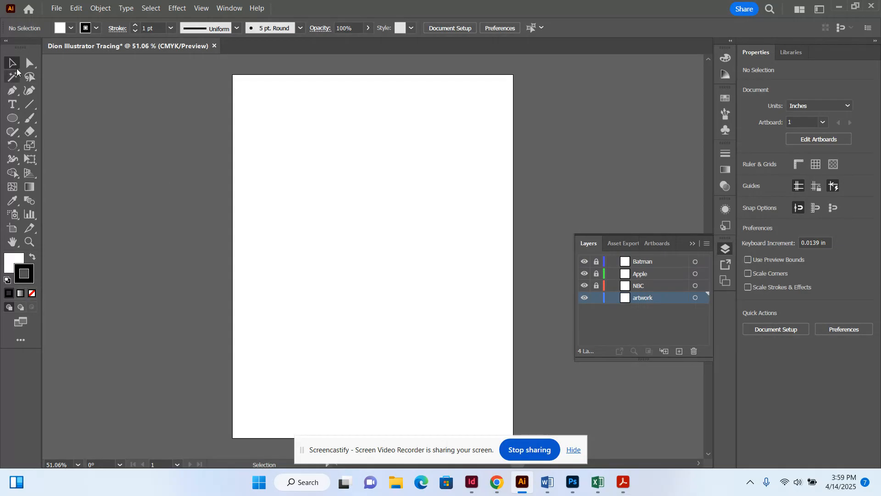
Place Logo Trace Exercise from Downloads at the artboard's top-left corner, then deselect it.
left_click(58, 9)
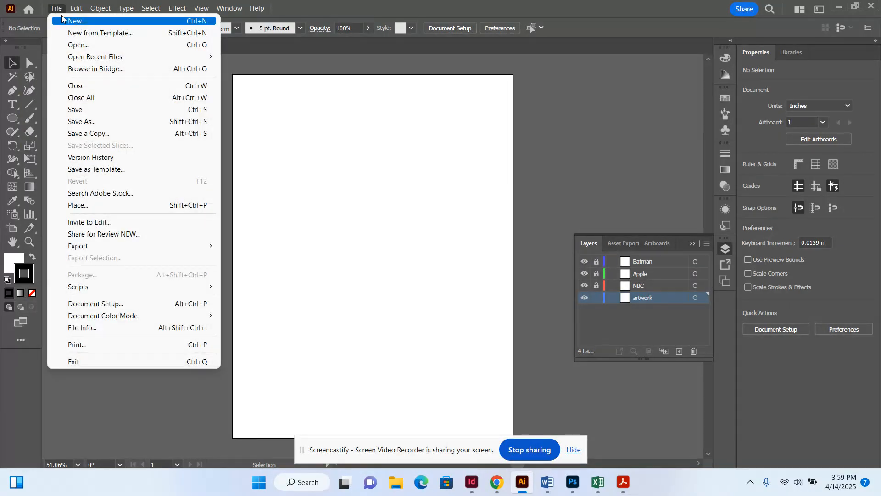
left_click(108, 207)
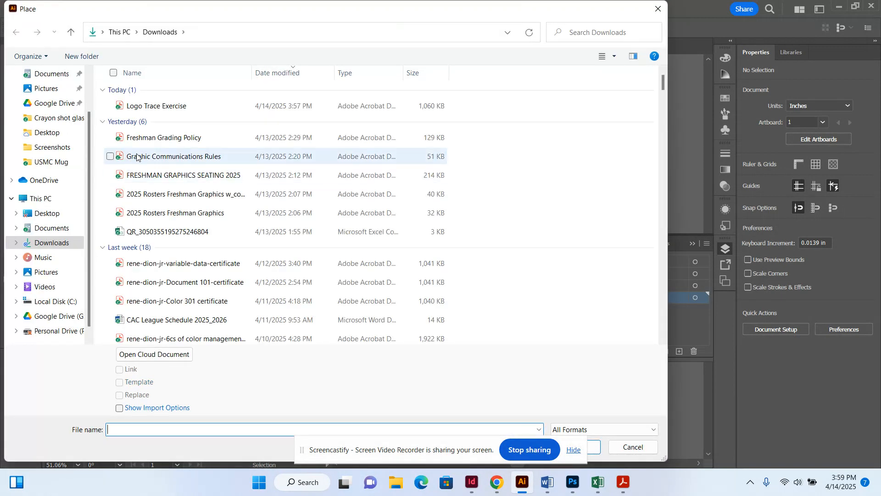
double_click(162, 108)
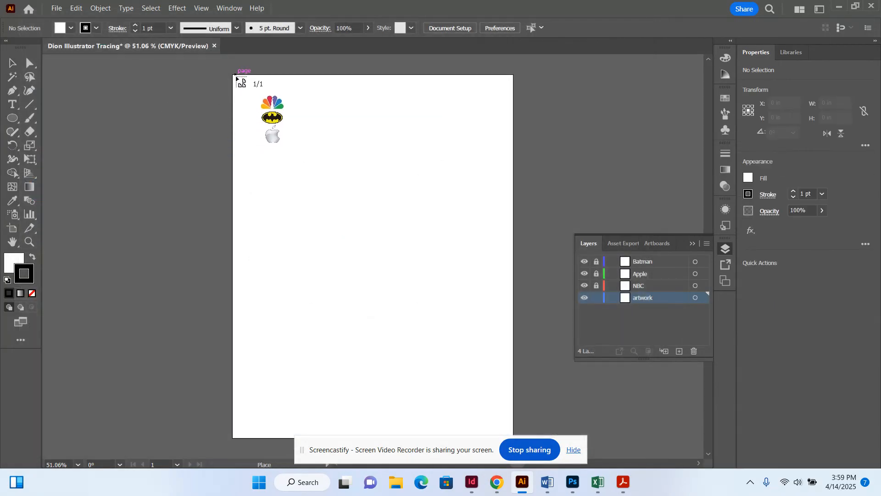
left_click(233, 77)
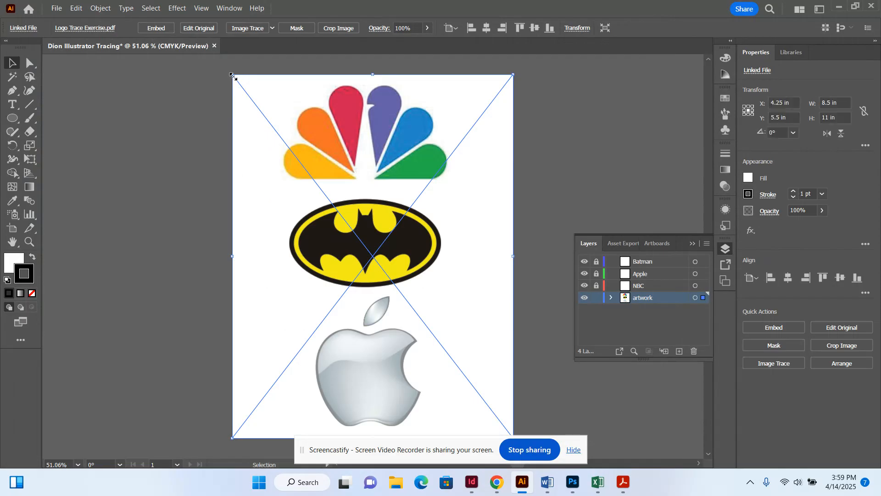
left_click(186, 132)
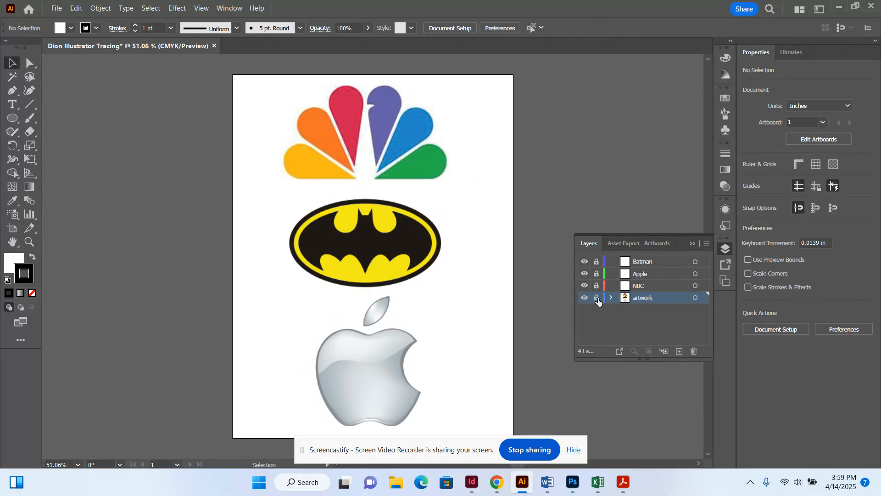
Move the Apple layer above Batman, then make the NBC layer active and unlocked.
left_click_drag(646, 278, 647, 260)
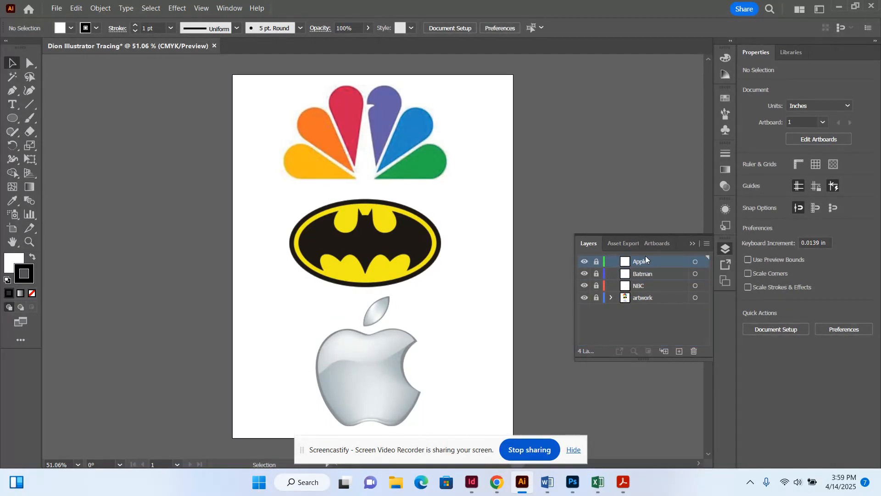
left_click(647, 288)
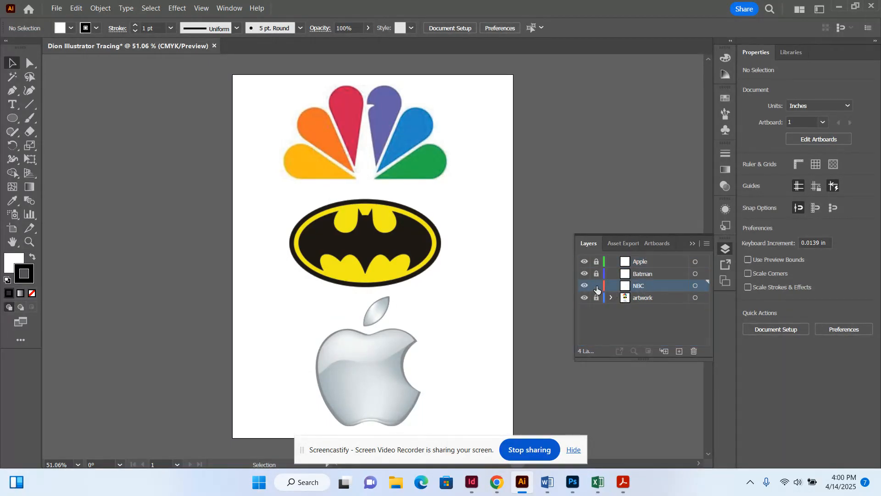
left_click(597, 288)
Zoom in to 150% and bring the NBC peacock into view for tracing.
key("ctrl+equal")
key("ctrl+equal")
key("ctrl+equal")
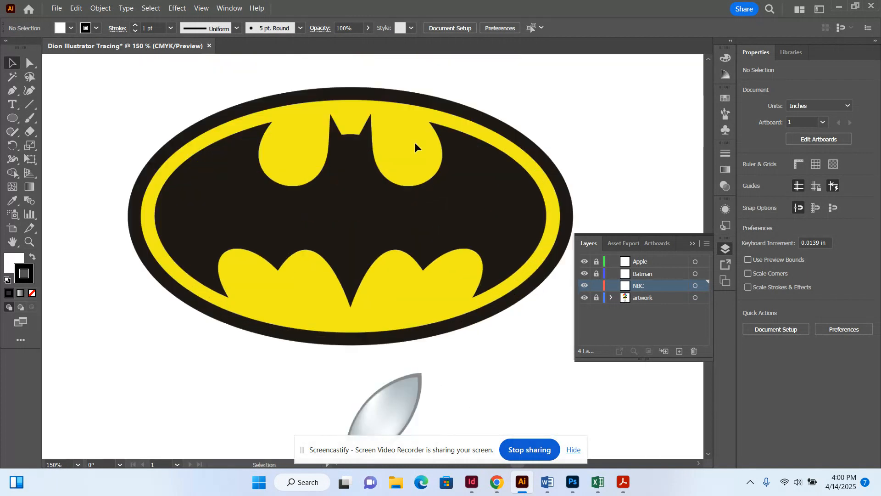
scroll(415, 147, "up", 10)
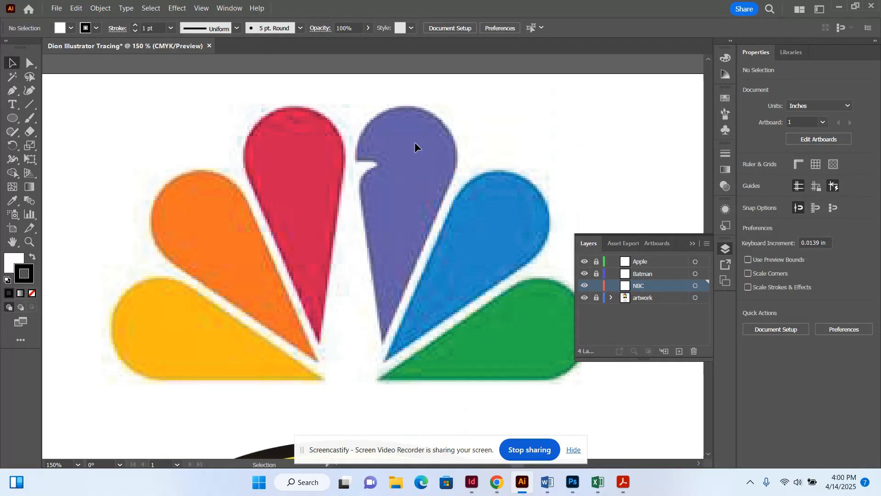
key("alt+Tab")
left_click_drag(360, 442, 596, 424)
left_click_drag(518, 461, 517, 456)
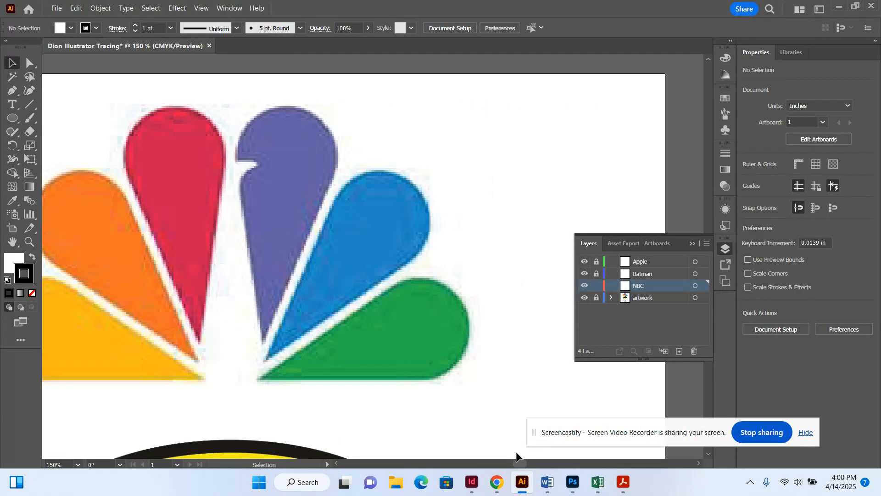
left_click(12, 91)
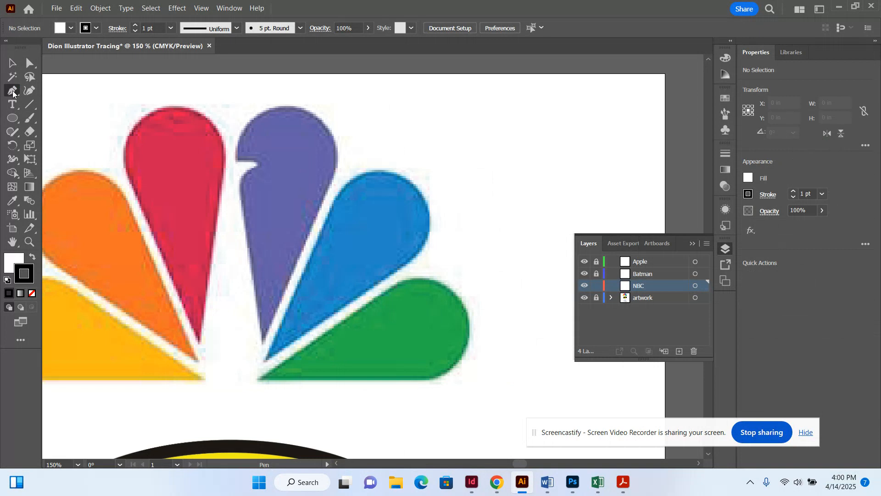
Pen-trace four anchors around the green feather with fill None and stroke active, closing the path.
left_click(258, 379)
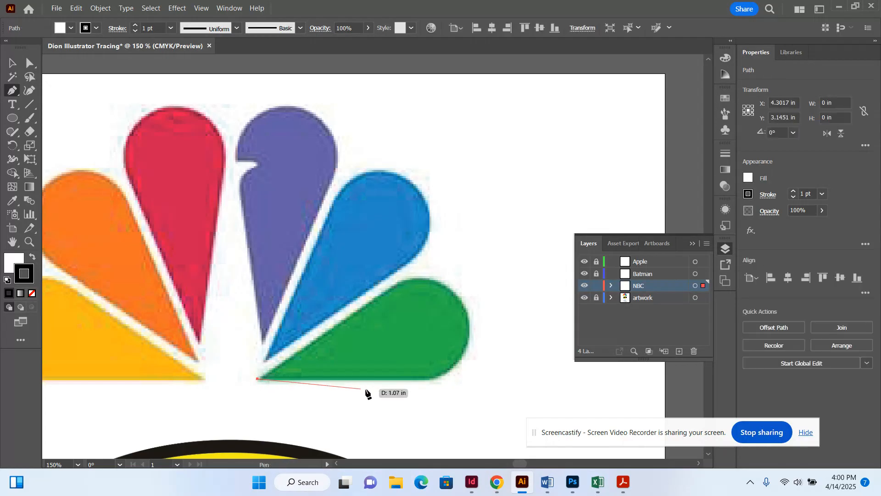
left_click(436, 379)
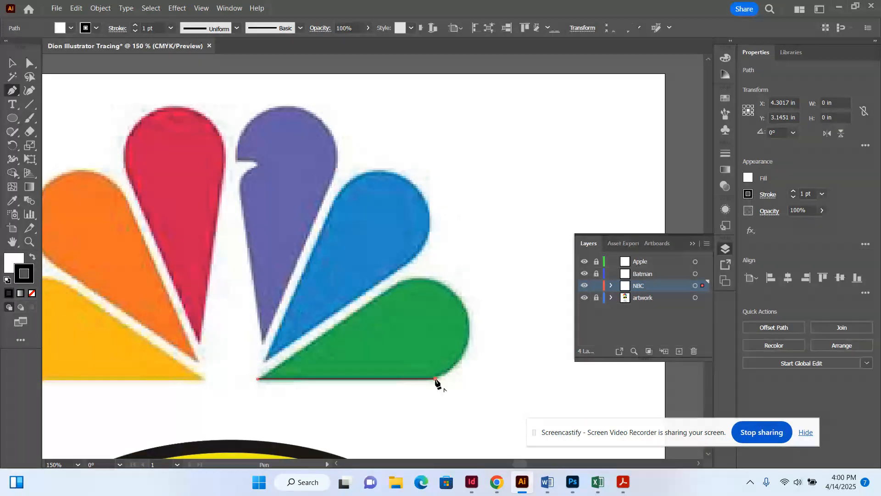
left_click(467, 308)
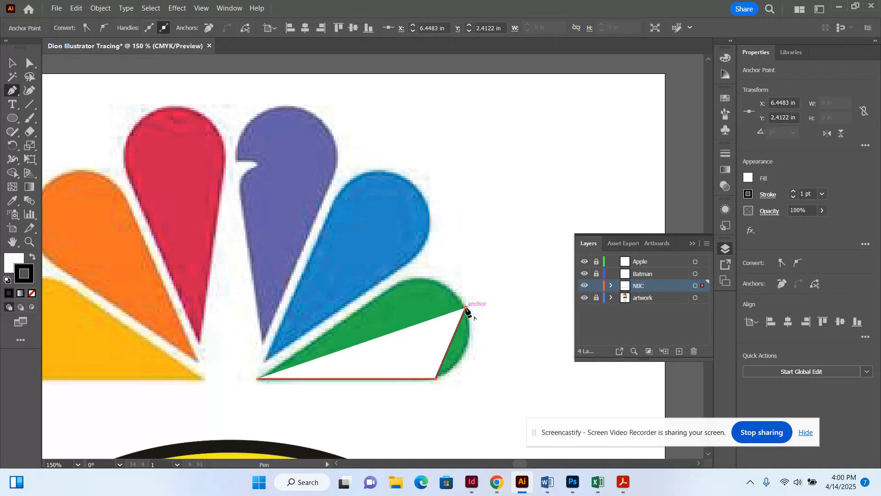
left_click(17, 261)
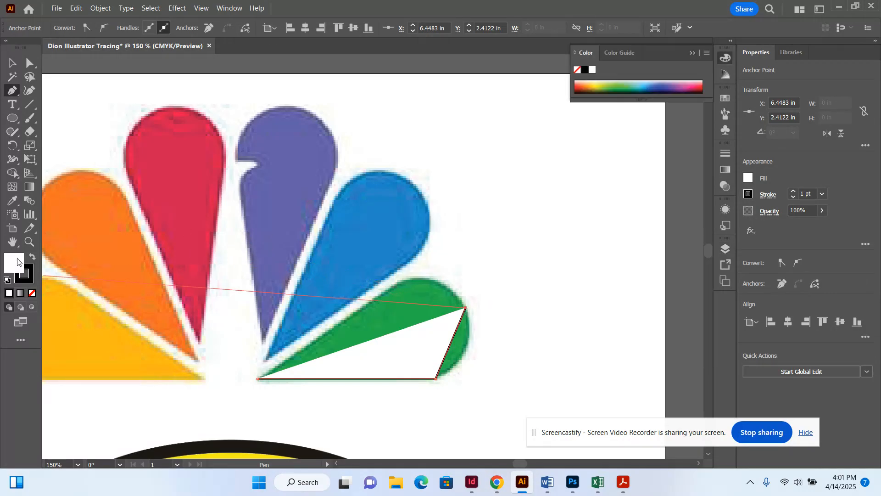
left_click(32, 294)
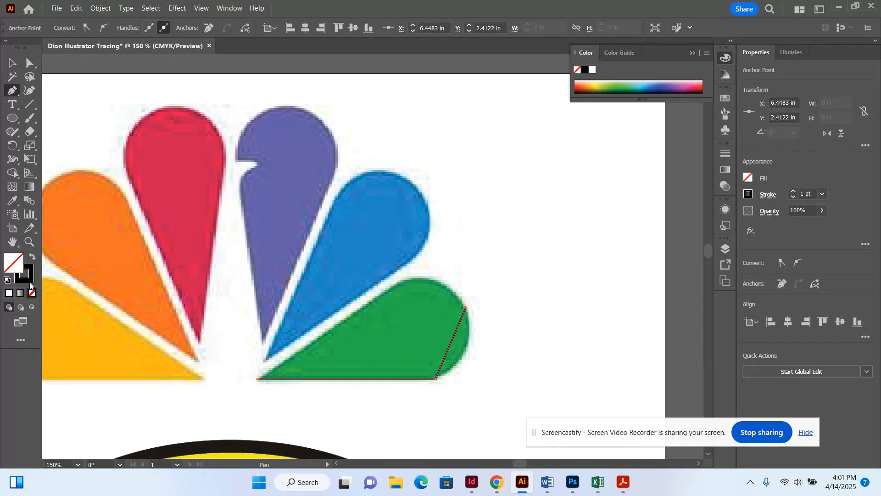
left_click(30, 283)
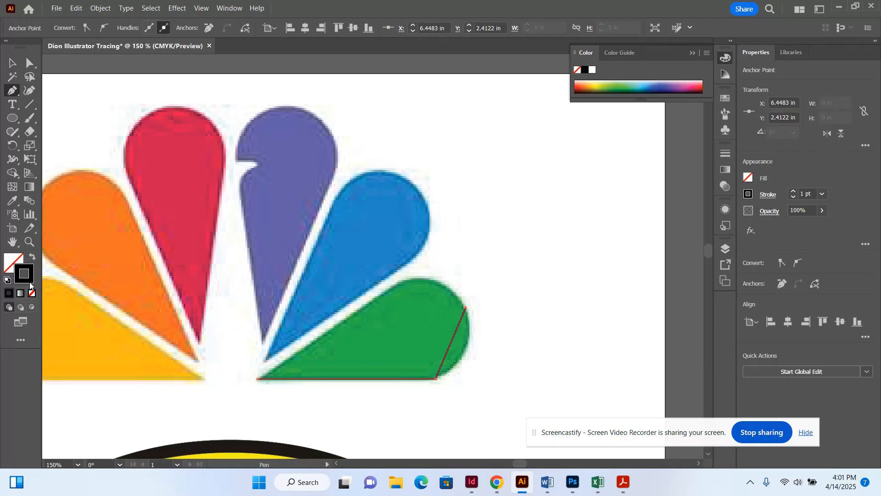
left_click(404, 280)
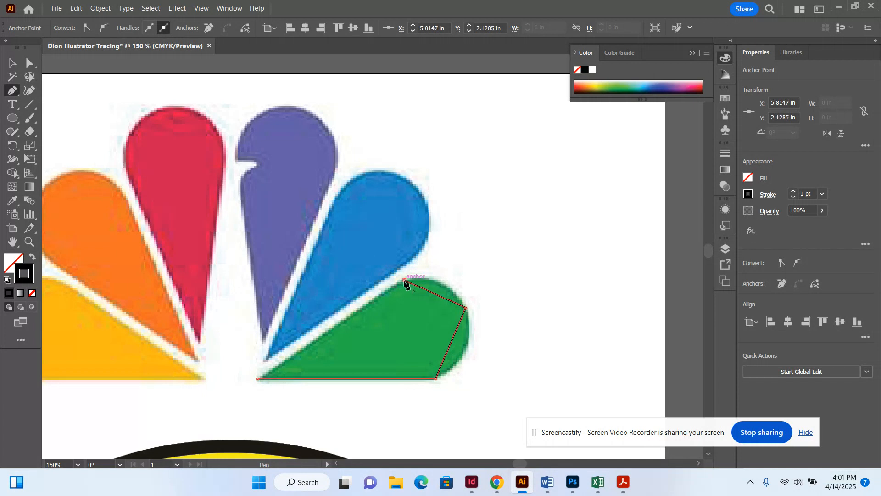
left_click(259, 380)
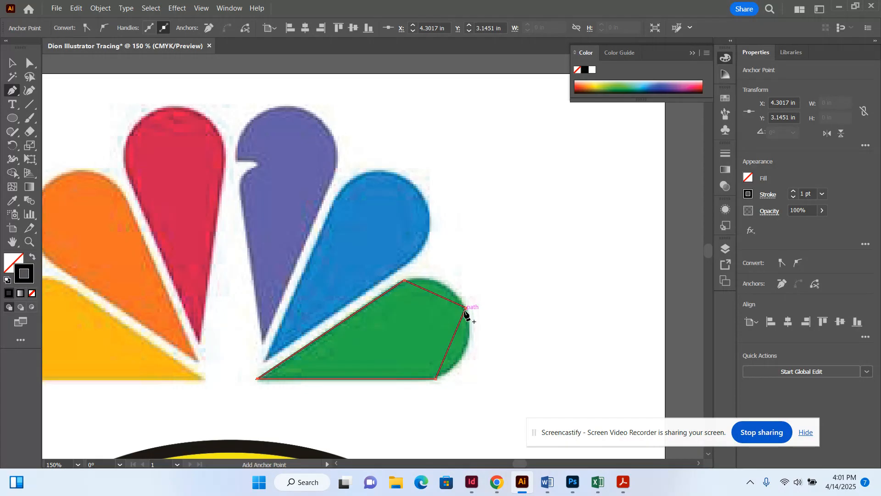
left_click(14, 91)
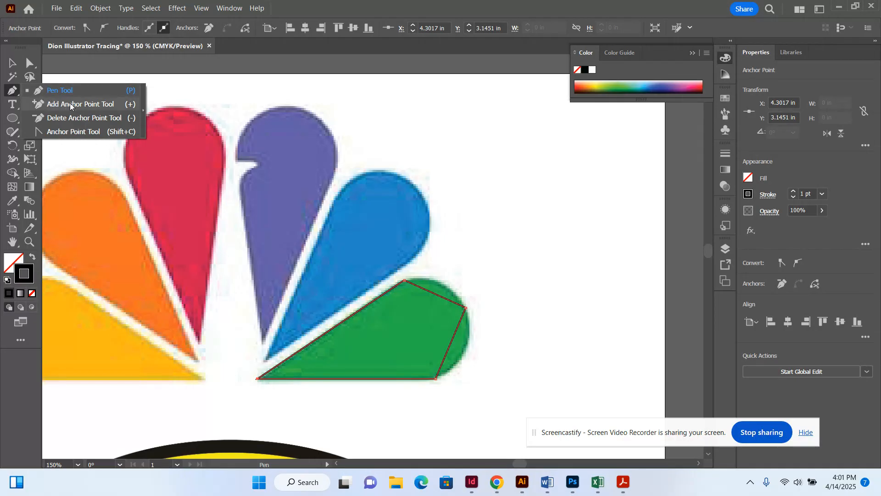
left_click(80, 132)
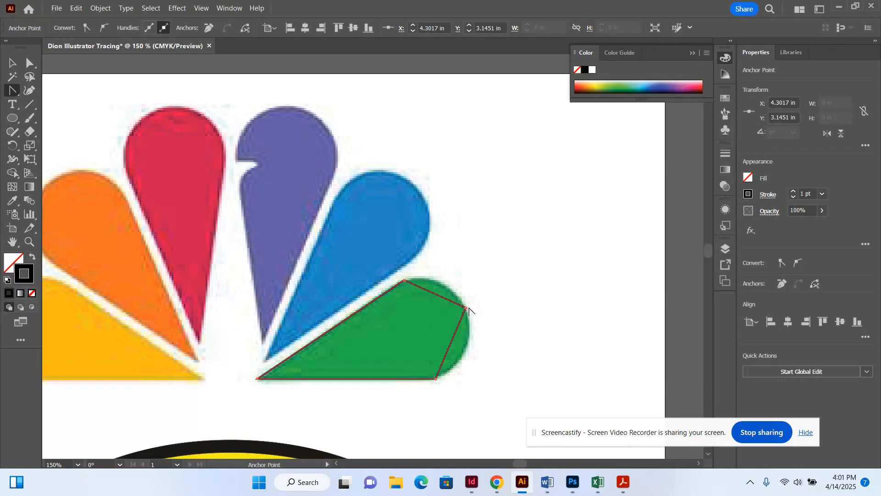
Curve the green feather's right-end anchor, nudge it into place, then deselect the path.
left_click_drag(466, 307, 449, 273)
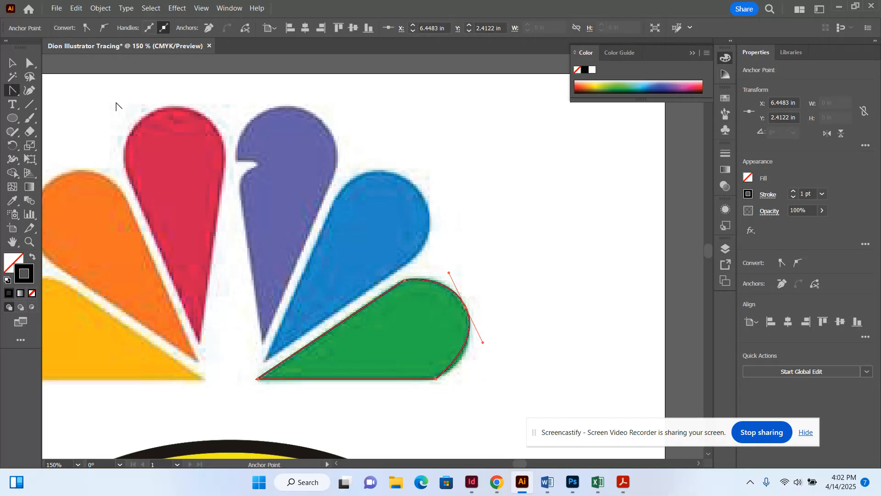
left_click(30, 66)
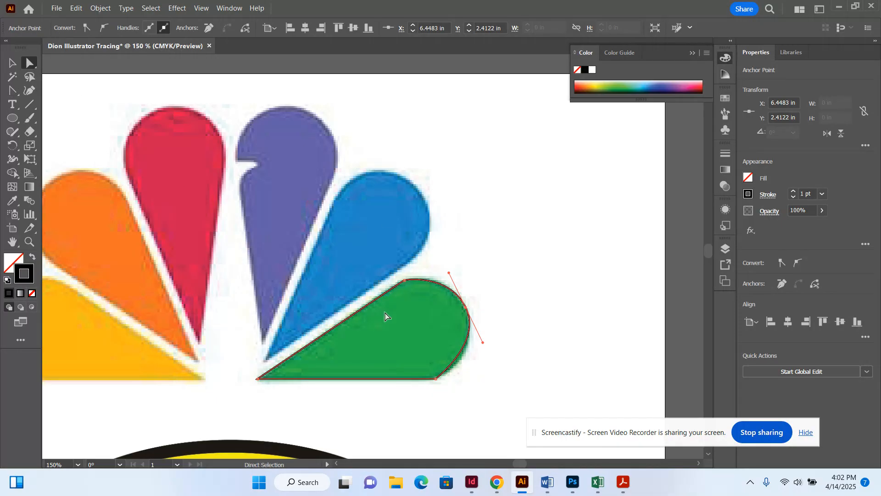
left_click_drag(468, 311, 466, 311)
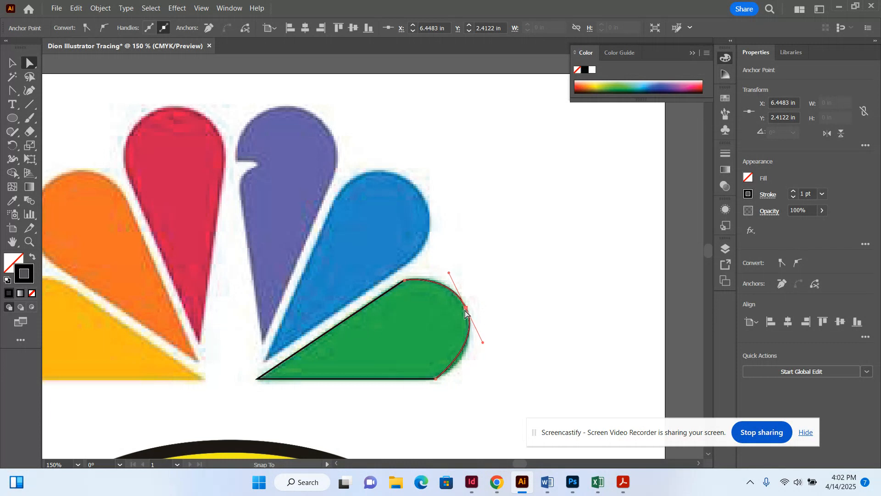
key("Down")
key("Right")
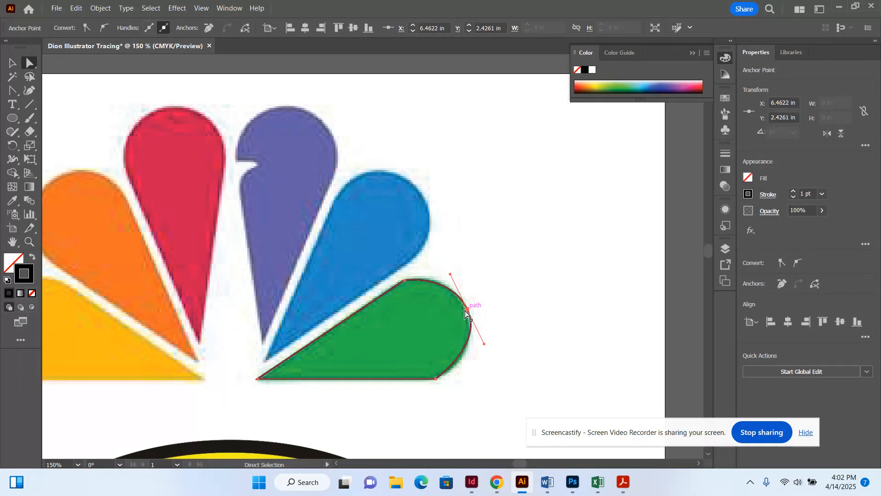
key("Left")
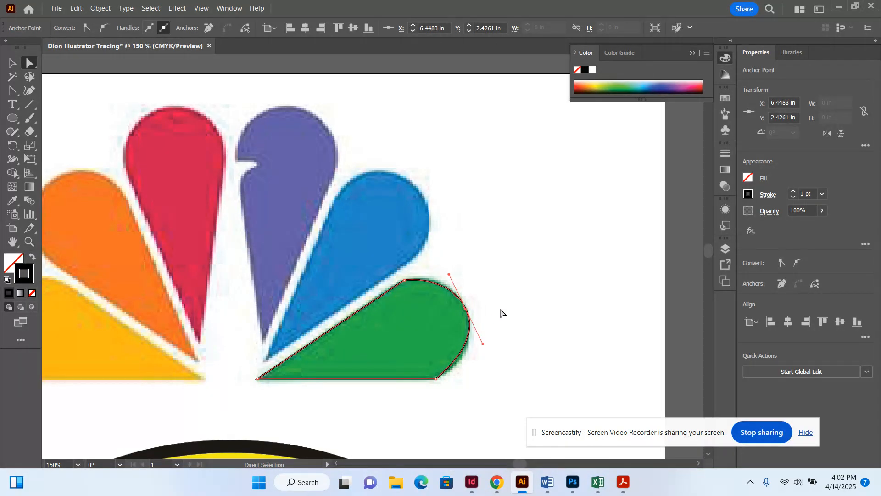
left_click(14, 64)
left_click(567, 222)
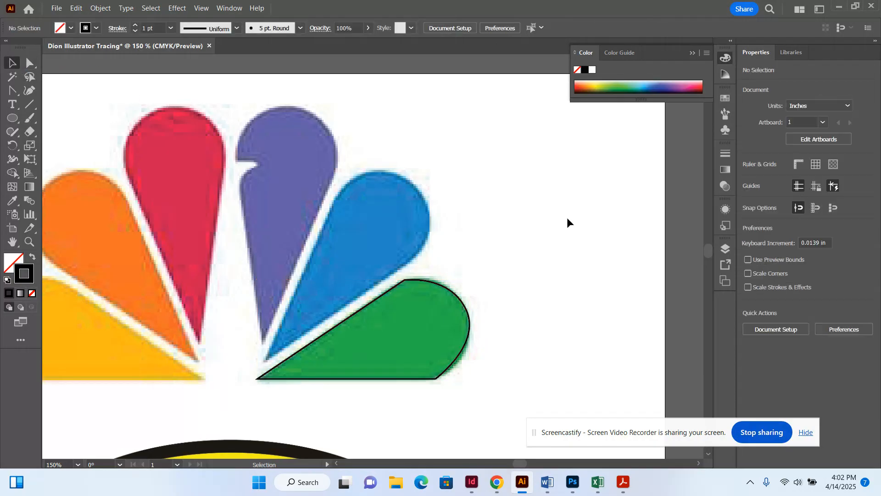
Select the traced feather, try a green swatch fill, then set its fill back to none.
left_click(452, 289)
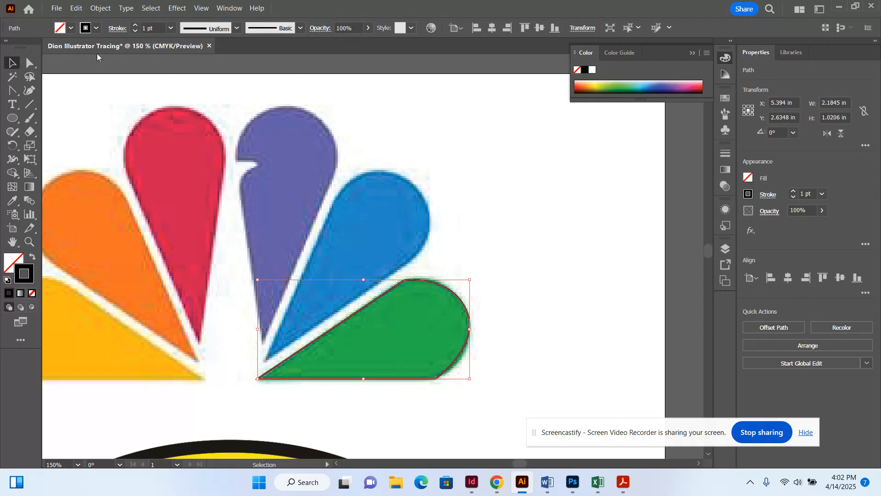
left_click(69, 28)
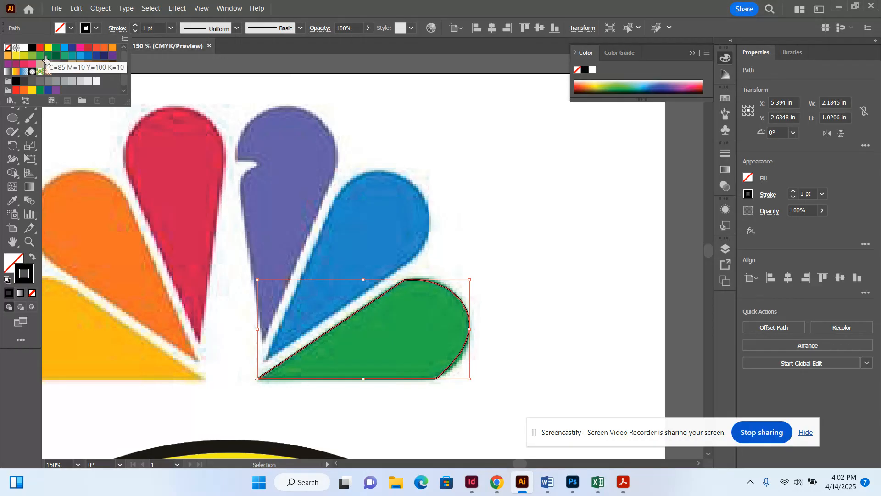
left_click(58, 51)
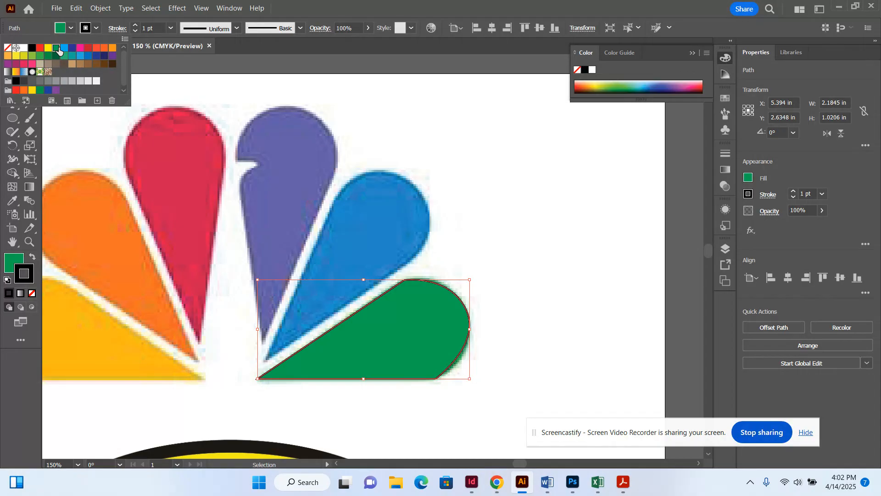
left_click(8, 48)
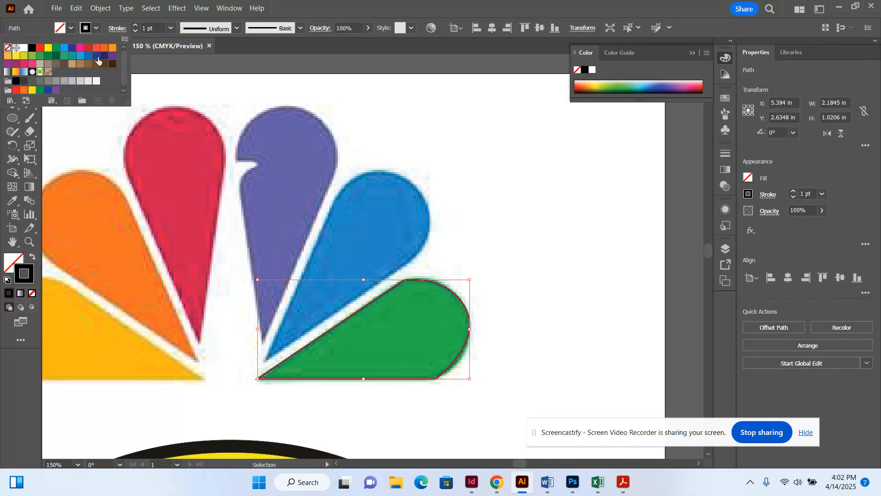
left_click(71, 29)
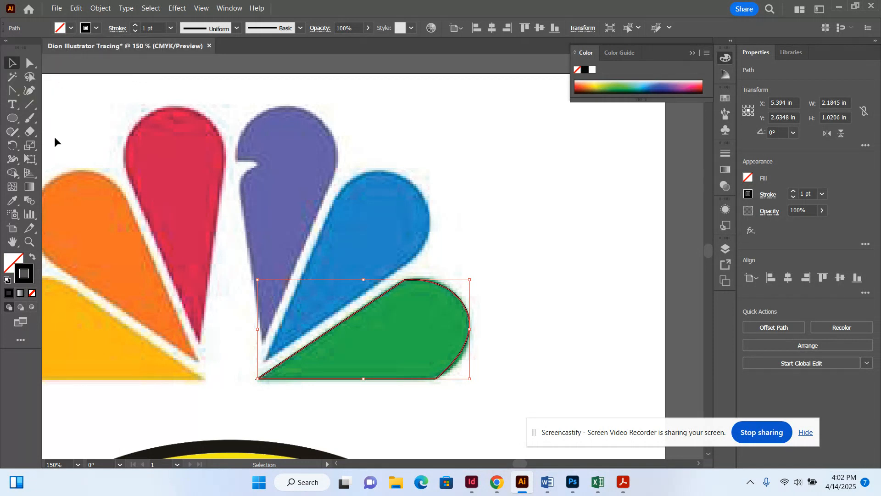
Sample the logo's green onto the feather with the Eyedropper, then deselect it.
left_click(12, 200)
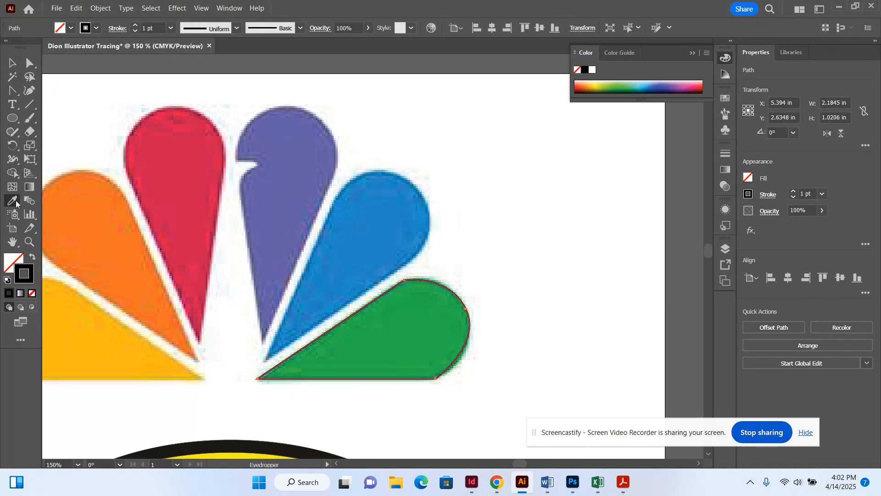
left_click(16, 63)
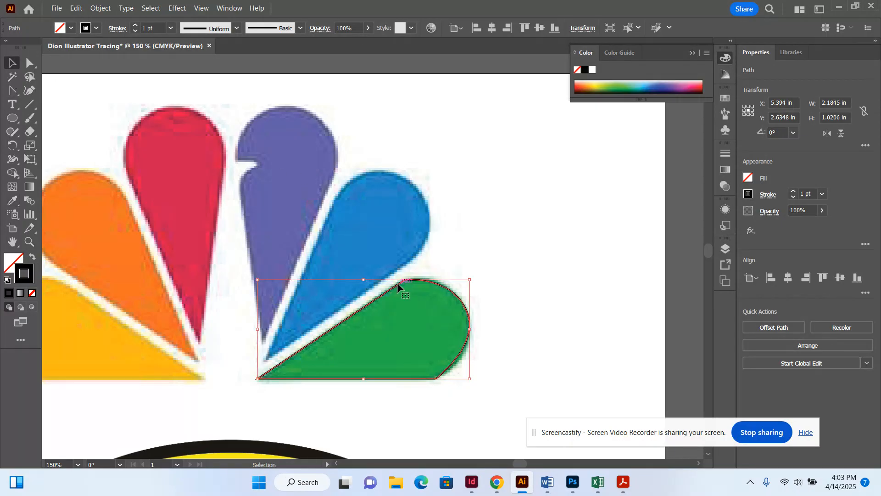
left_click(13, 201)
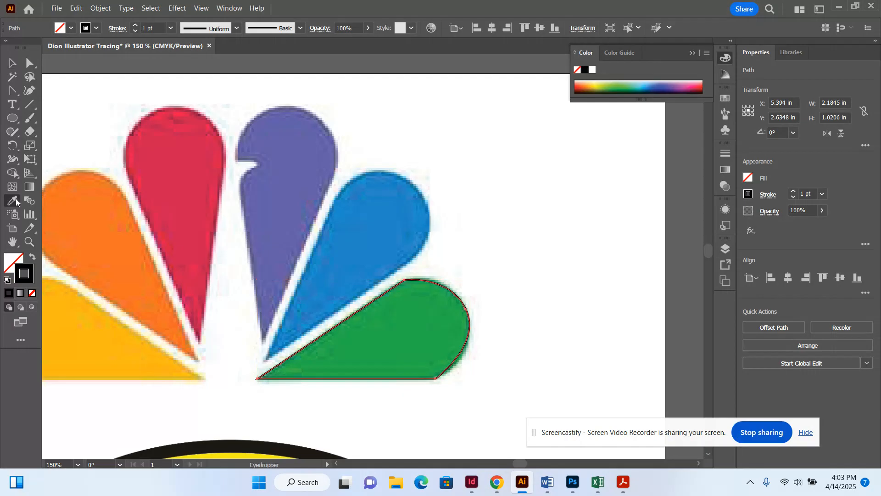
left_click(411, 334)
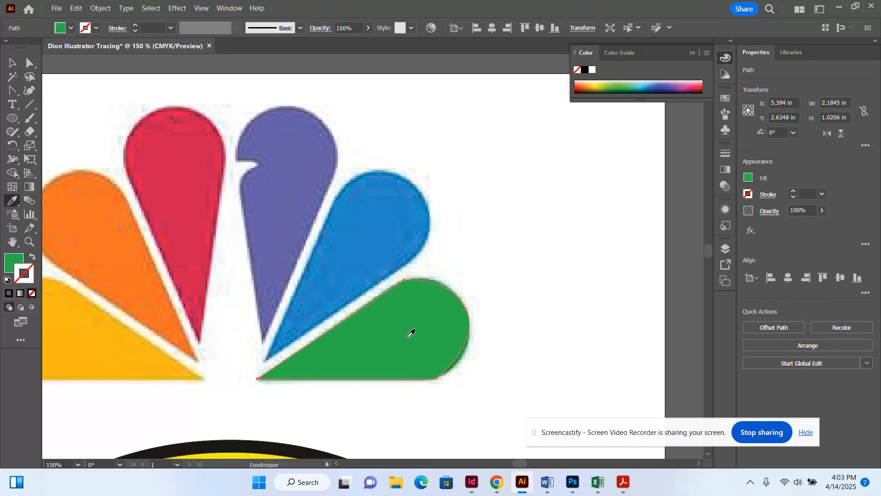
left_click(12, 63)
left_click(544, 236)
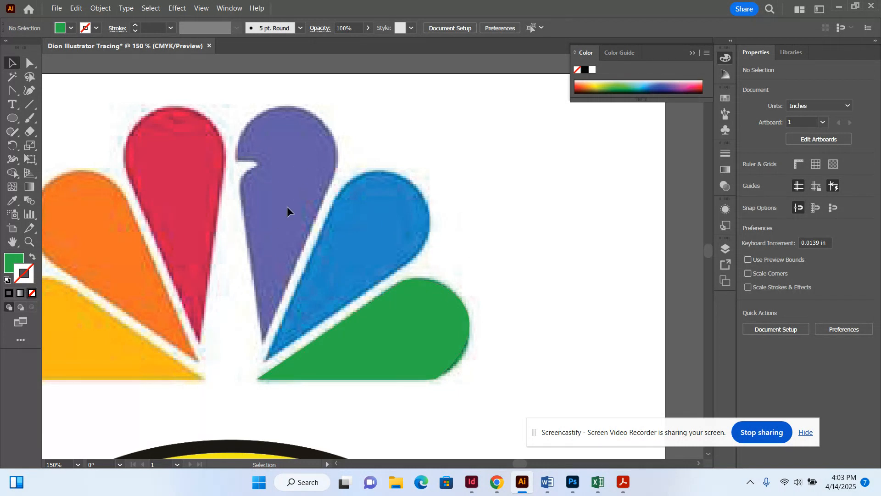
scroll(320, 290, "down", 10)
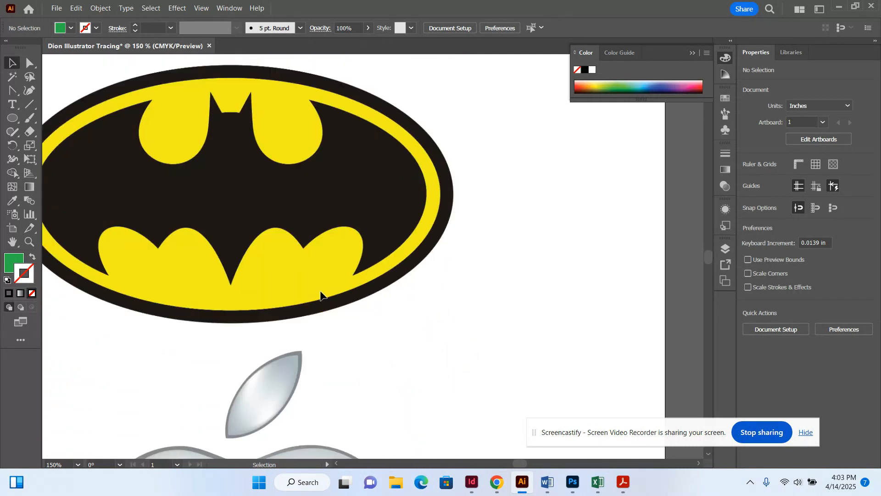
Lock the NBC layer, unlock and activate the Batman layer, and choose the Pen tool.
scroll(320, 291, "left", 5)
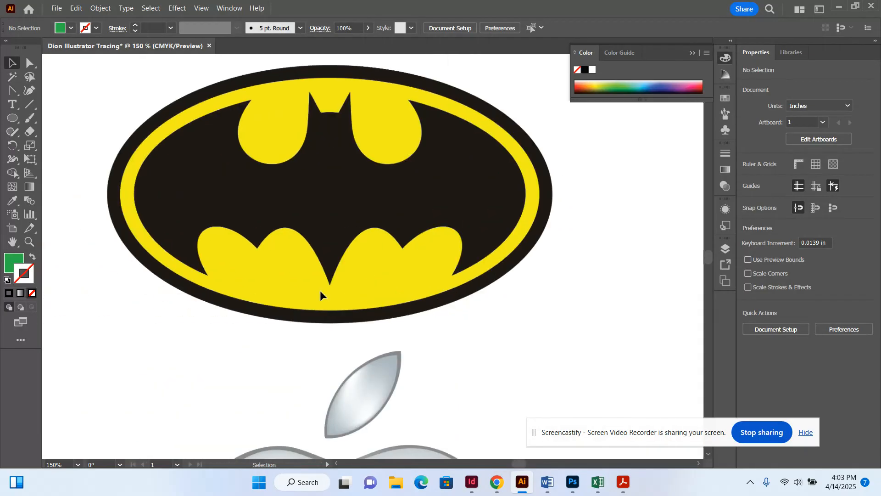
scroll(321, 290, "right", 1)
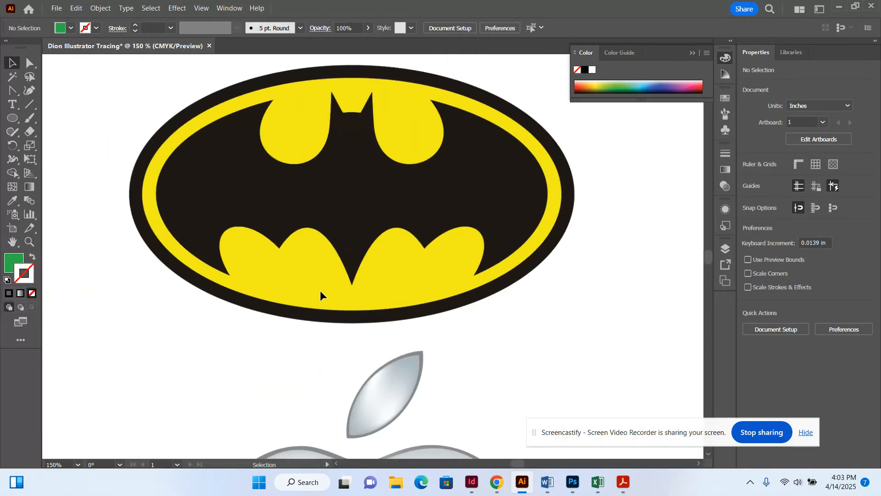
left_click(726, 249)
left_click(597, 285)
left_click(597, 274)
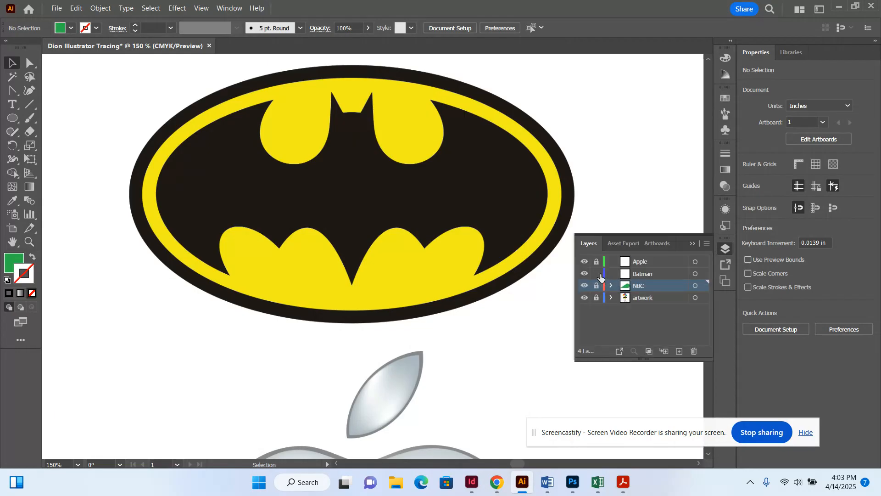
left_click(640, 275)
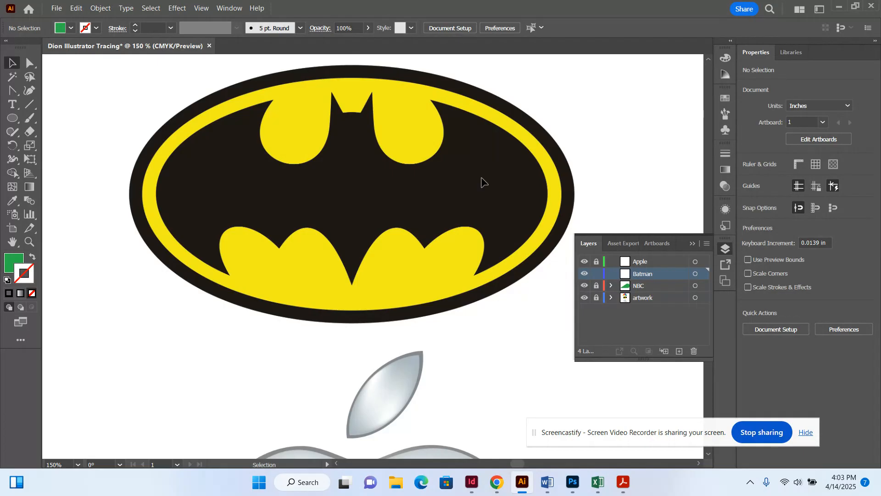
left_click(16, 96)
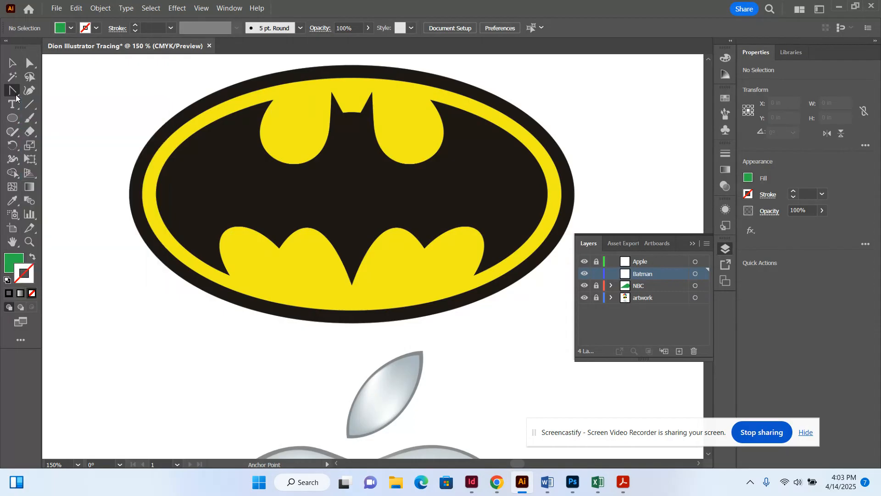
left_click(65, 92)
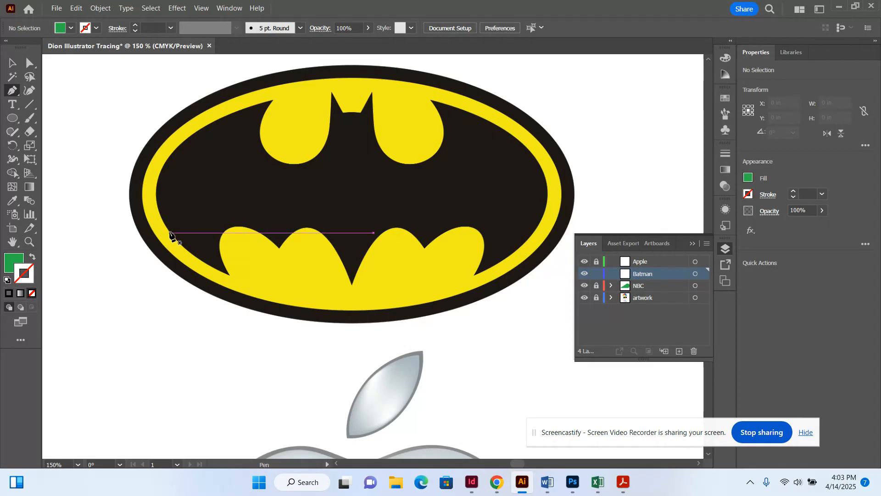
Trace an outline-only closed path of anchors along the bat's left wing and lower scallops.
left_click_drag(170, 233, 202, 265)
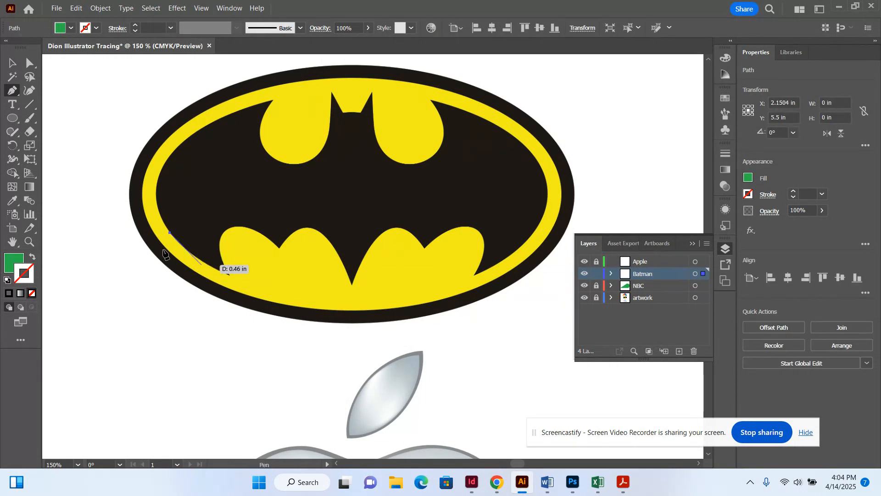
left_click(32, 257)
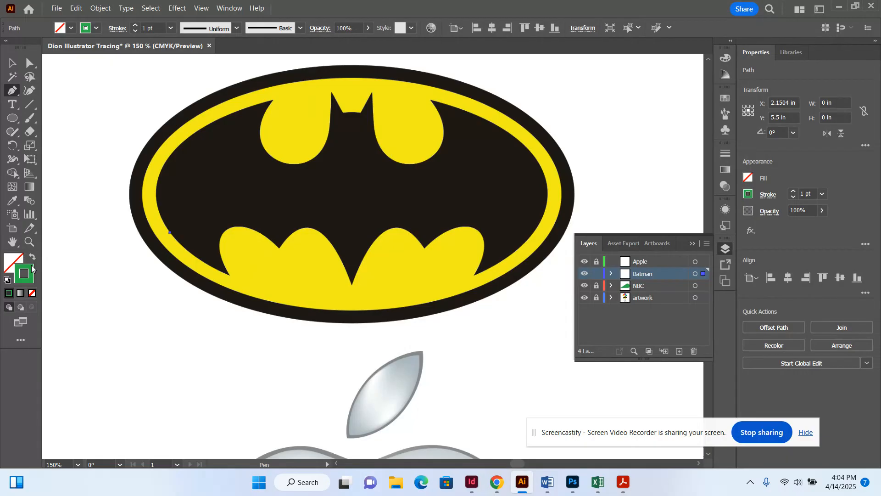
left_click(229, 275)
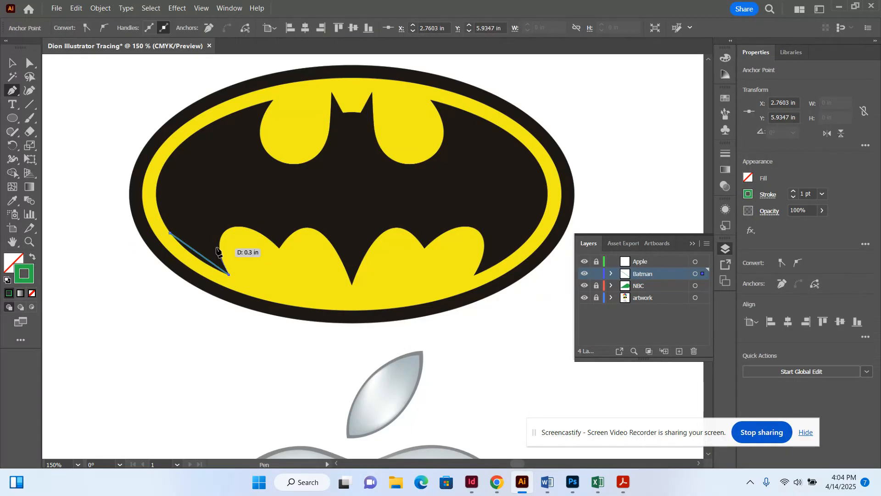
left_click(229, 228)
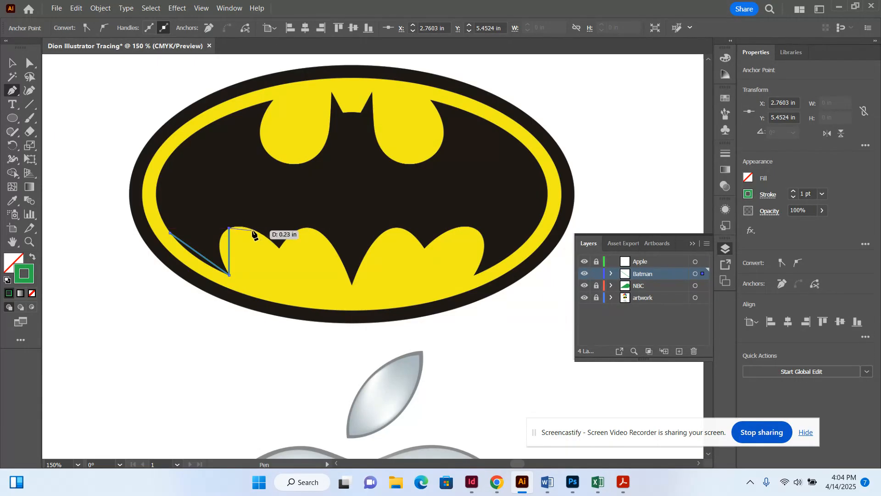
left_click(280, 248)
left_click(306, 229)
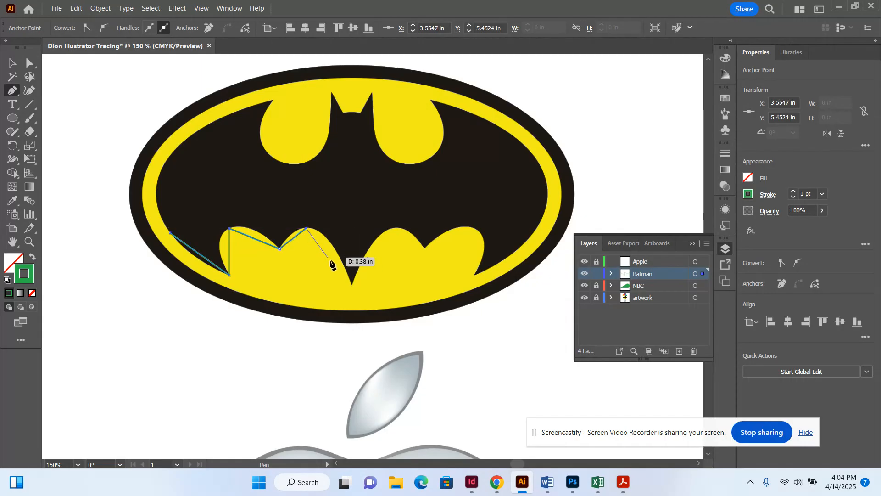
left_click(351, 286)
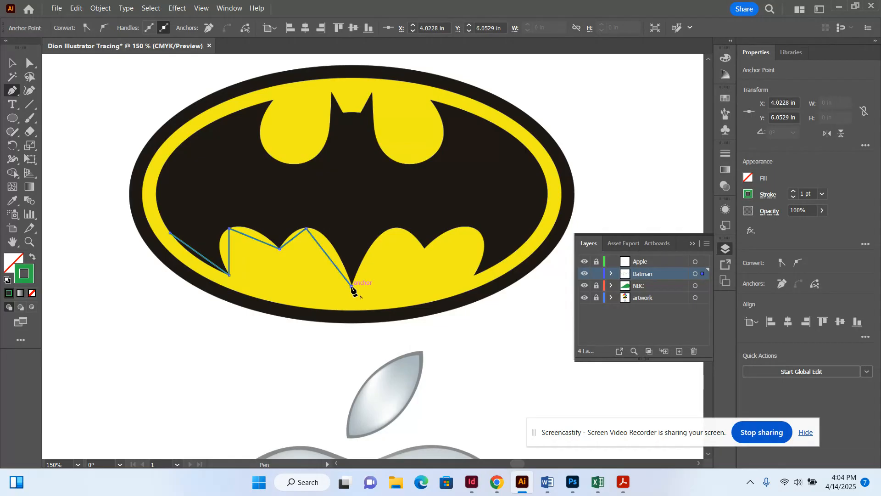
left_click(397, 229)
left_click(388, 165)
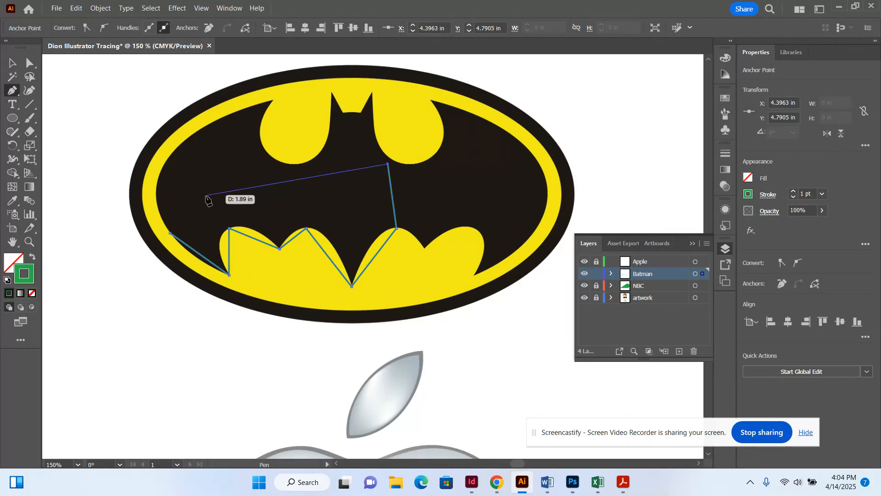
left_click(170, 233)
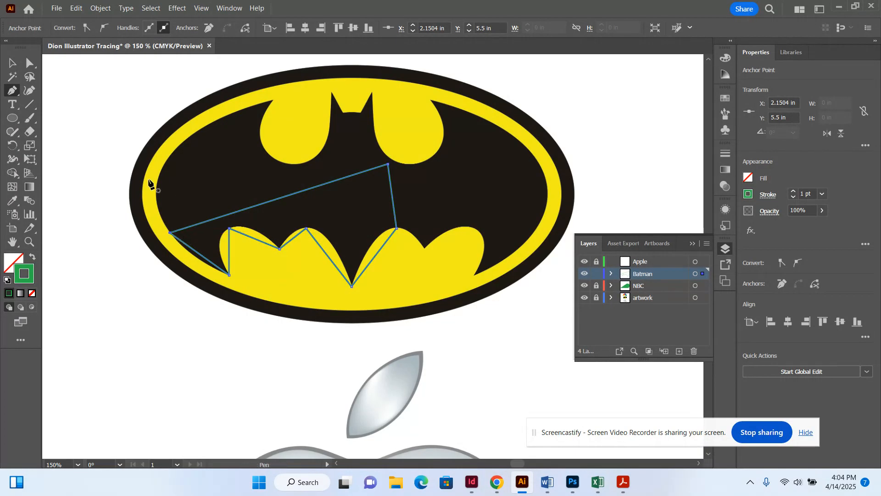
left_click(13, 91)
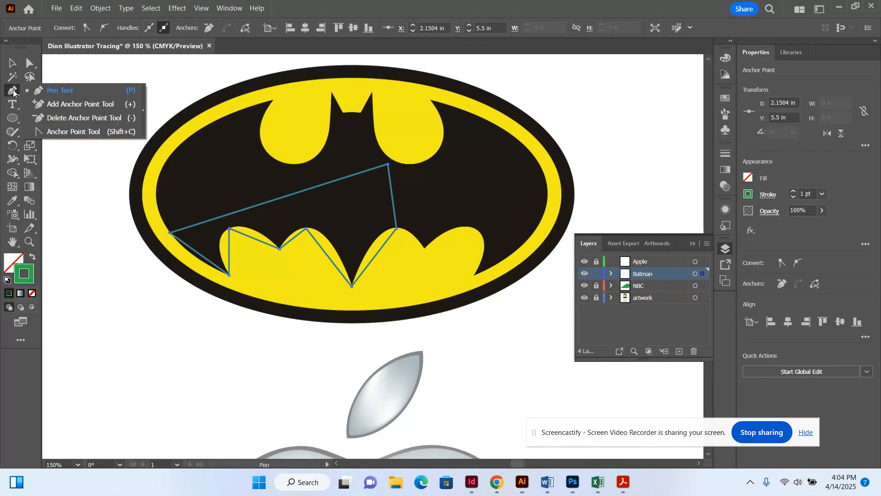
left_click(60, 132)
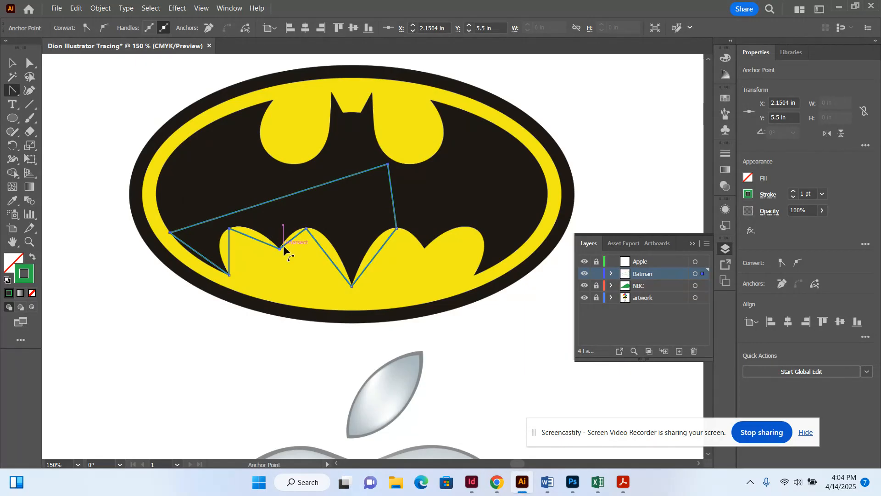
At 300% zoom, drag handles from the first two scallop anchors so they follow the yellow curves.
key("ctrl")
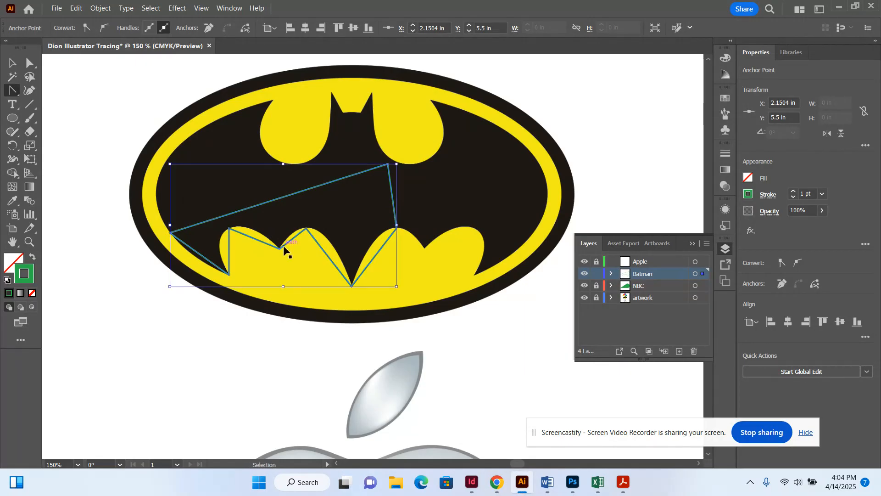
key("ctrl+plus")
key("ctrl+plus")
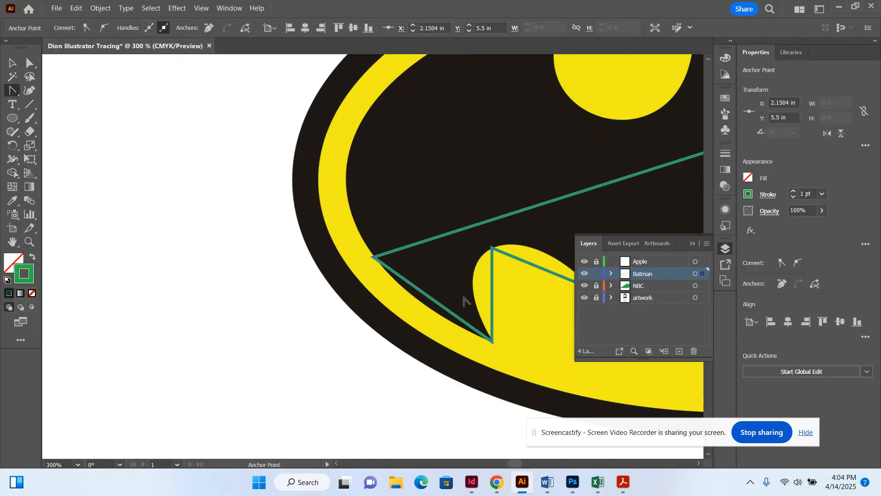
left_click(524, 464)
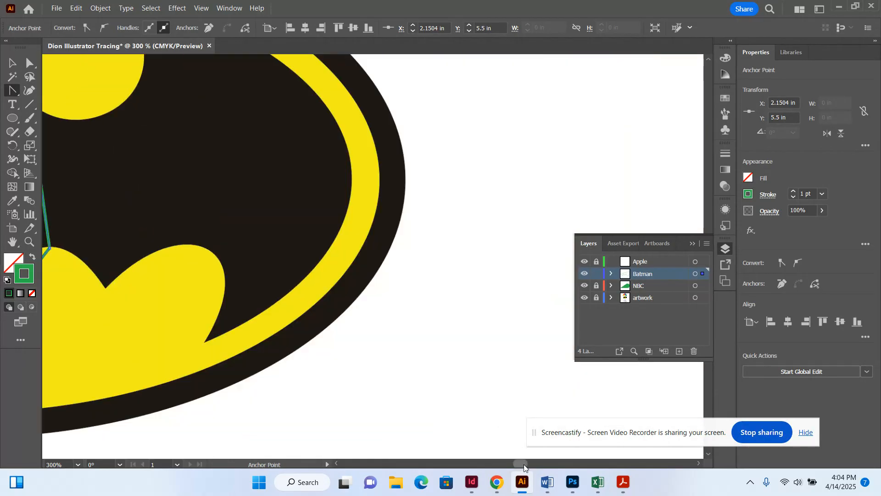
left_click_drag(524, 464, 520, 465)
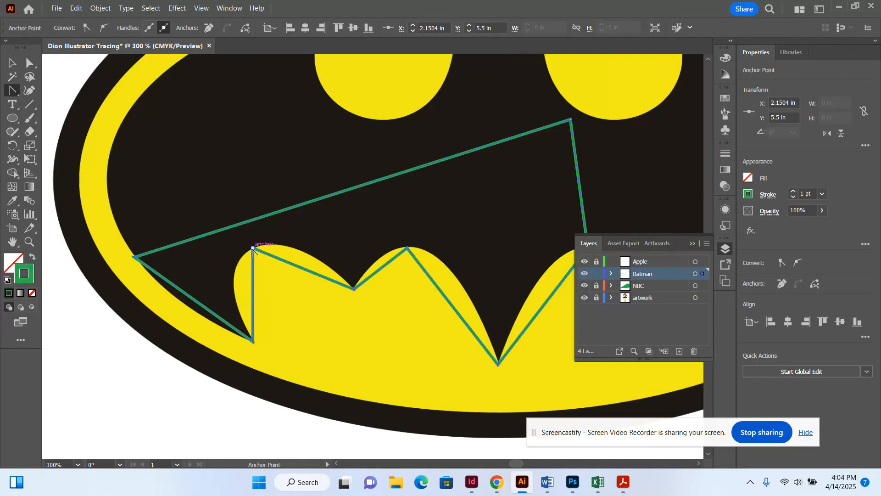
left_click_drag(253, 248, 294, 226)
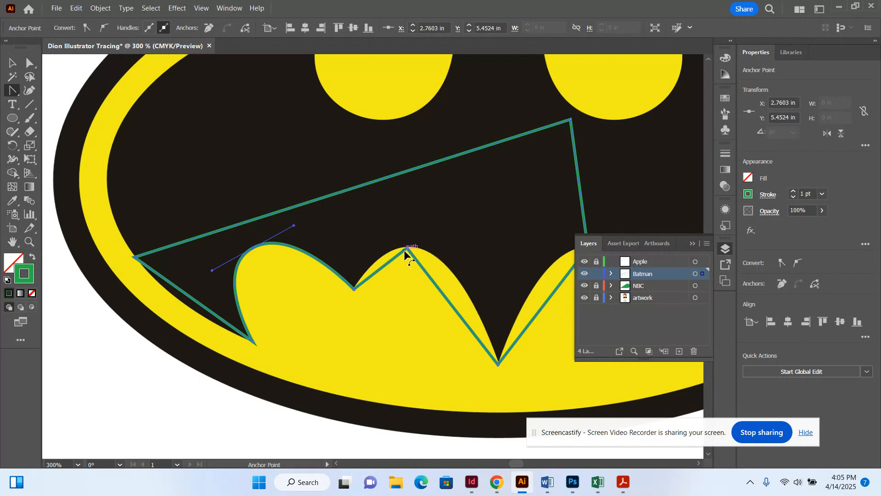
left_click_drag(407, 251, 456, 241)
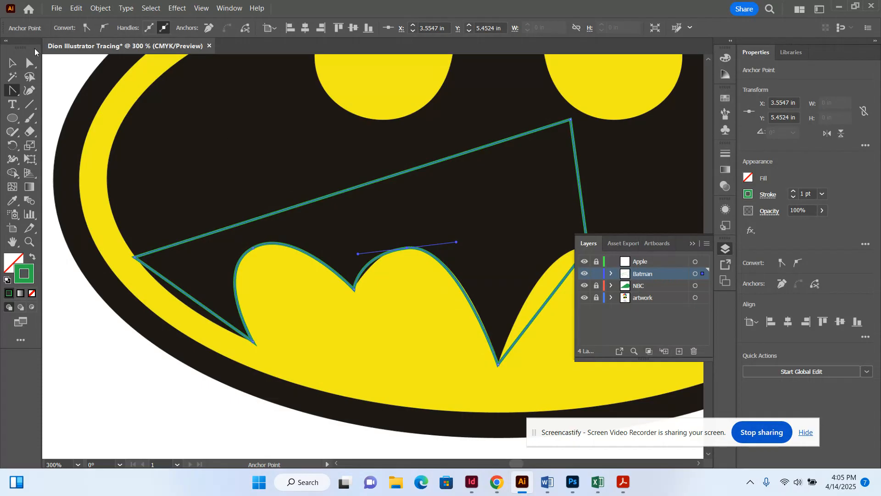
left_click(30, 67)
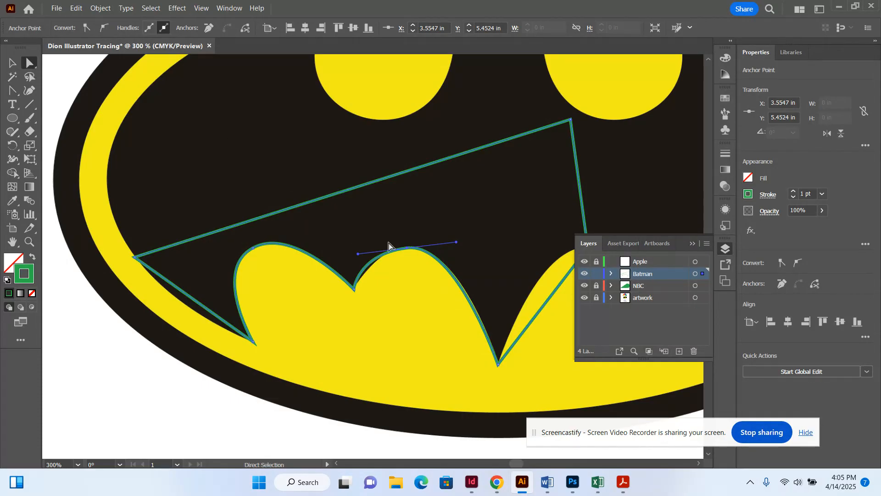
Nudge the second scallop's peak anchor slightly right and inspect the resulting curve.
left_click(407, 248)
left_click(407, 249)
key("Right")
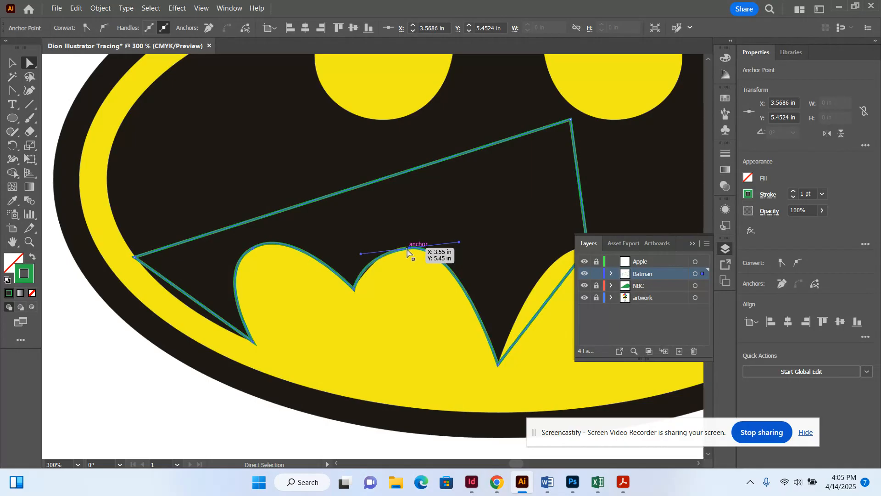
left_click(359, 255)
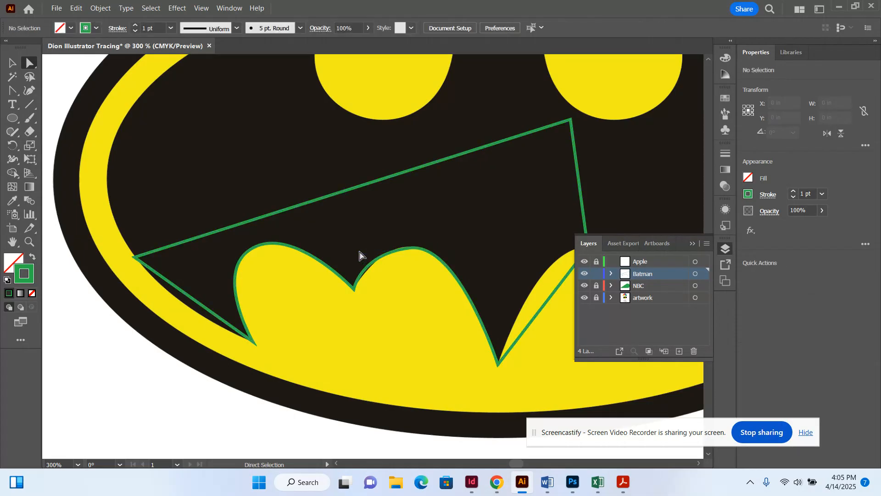
left_click(400, 247)
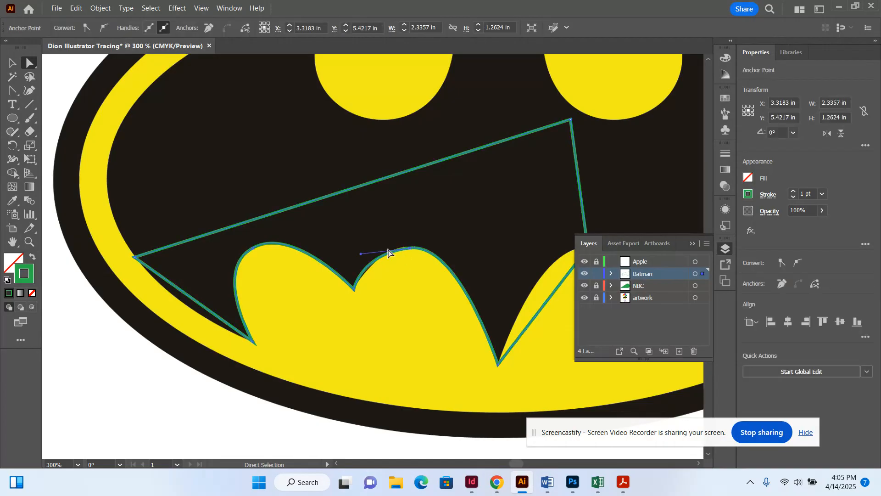
left_click(363, 261)
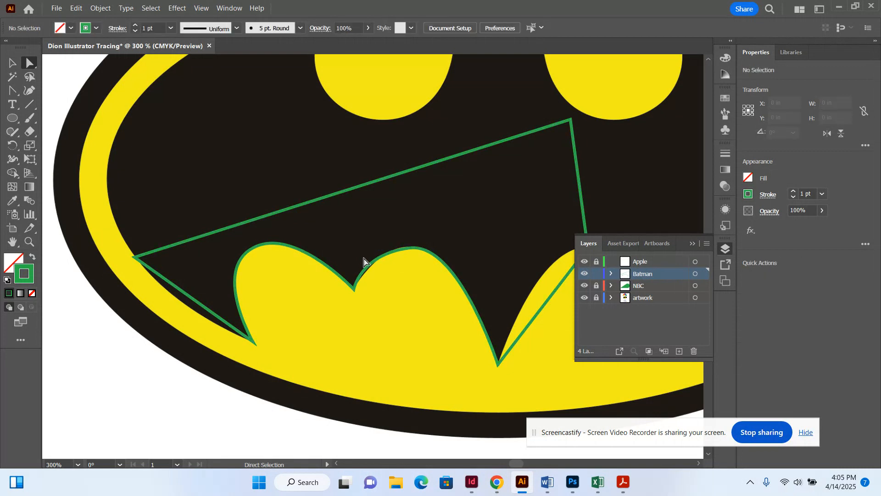
At 600% zoom, reshape the second scallop's curve handles and top anchor, then undo.
key("ctrl")
key("ctrl+equal")
key("ctrl+equal")
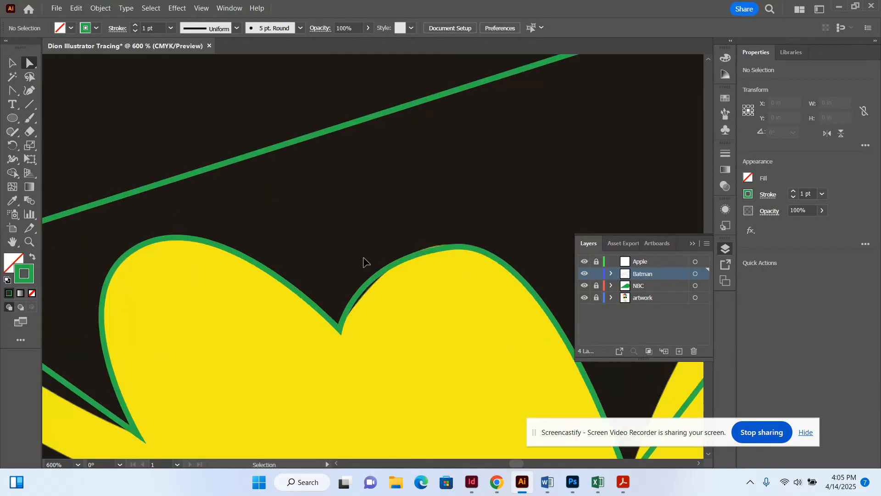
left_click(427, 252)
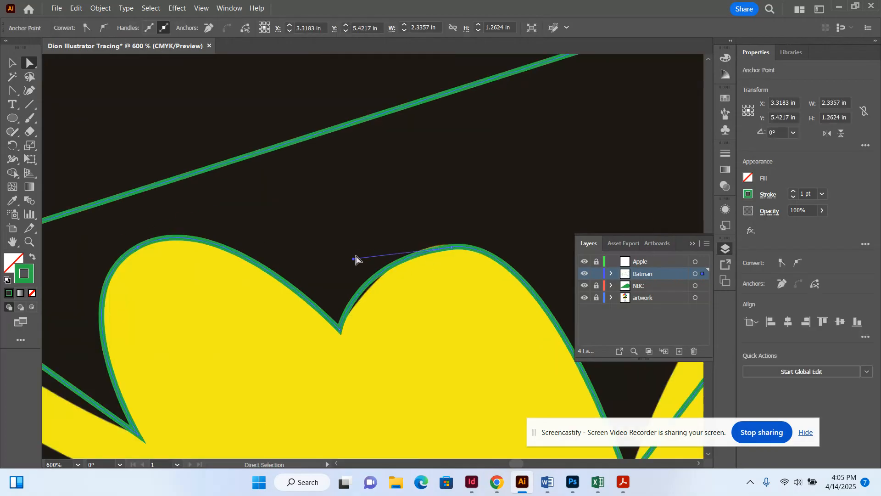
left_click_drag(354, 262, 355, 266)
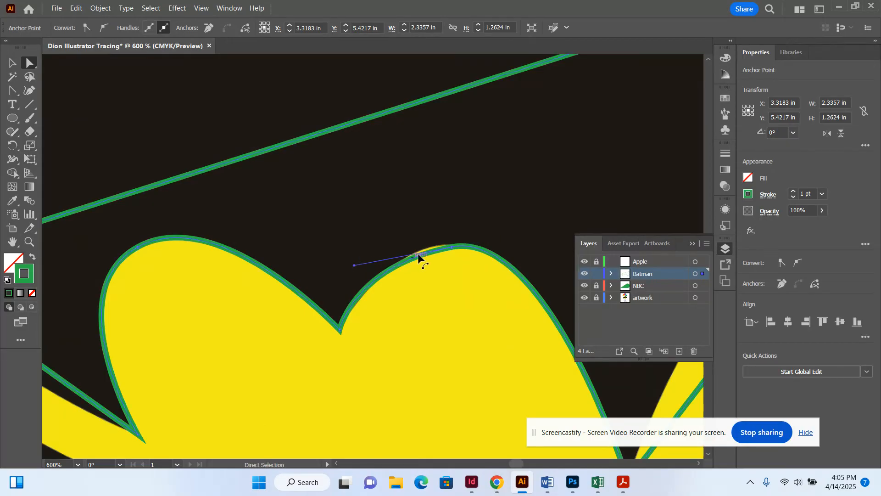
mouse_move(453, 247)
left_mouse_down()
mouse_move(439, 249)
mouse_move(449, 240)
mouse_move(452, 247)
left_mouse_up()
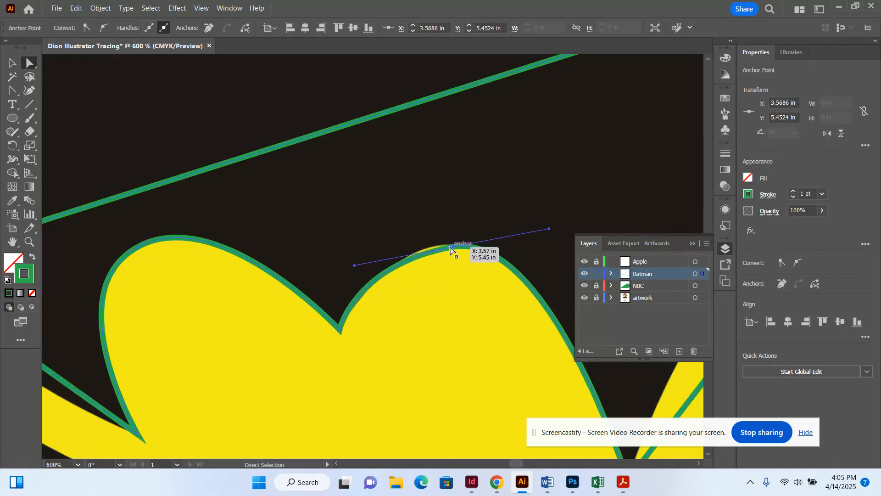
left_click(551, 236)
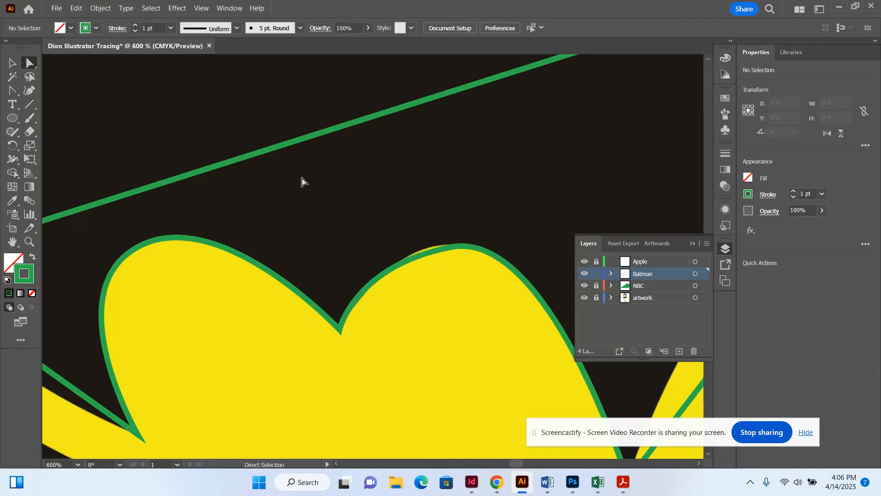
key("ctrl+z")
key("ctrl+z")
key("ctrl+z")
key("ctrl+z")
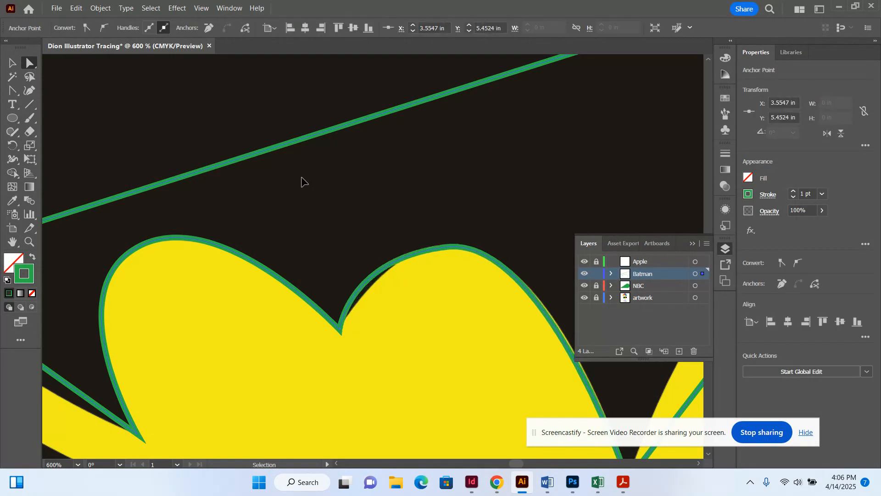
Undo back to straight edges, move the peak and low V anchors onto the logo, then zoom out.
key("ctrl+z")
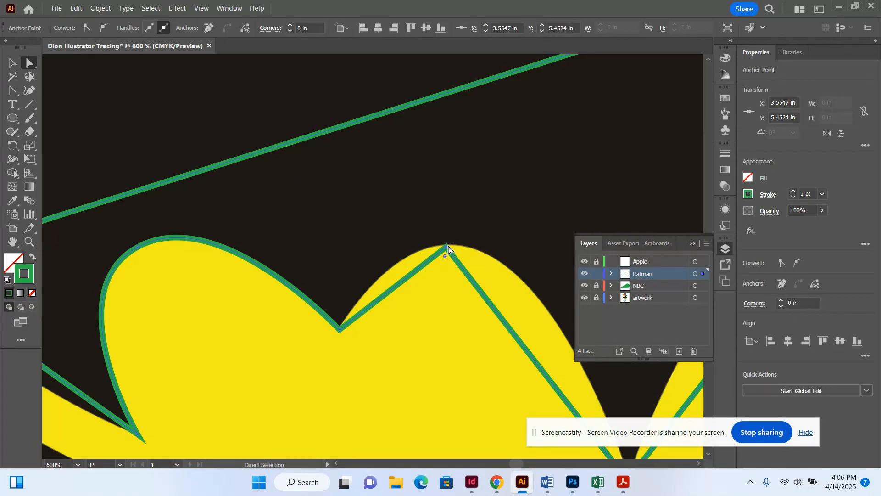
left_click_drag(448, 246, 459, 248)
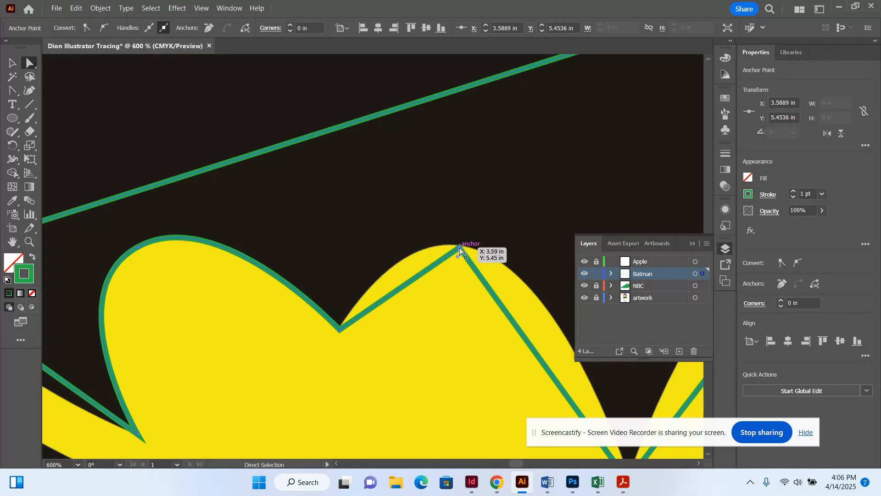
scroll(459, 247, "down", 5)
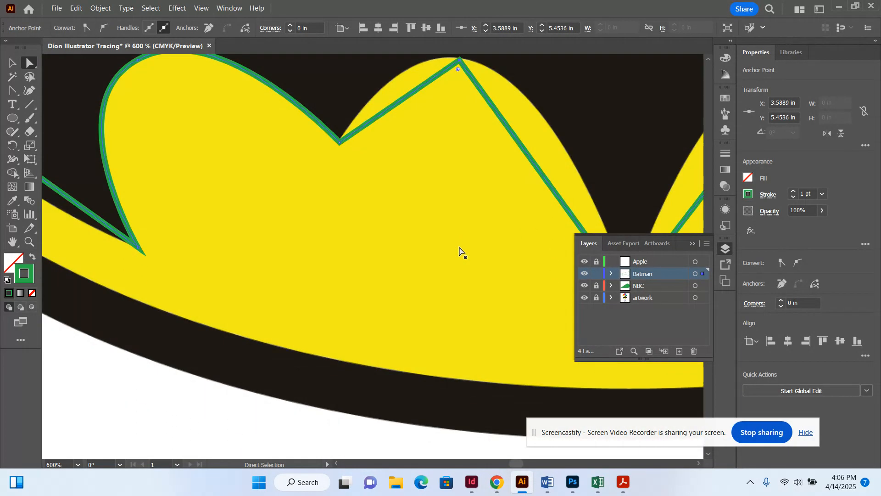
left_click(700, 464)
scroll(701, 464, "right", 10)
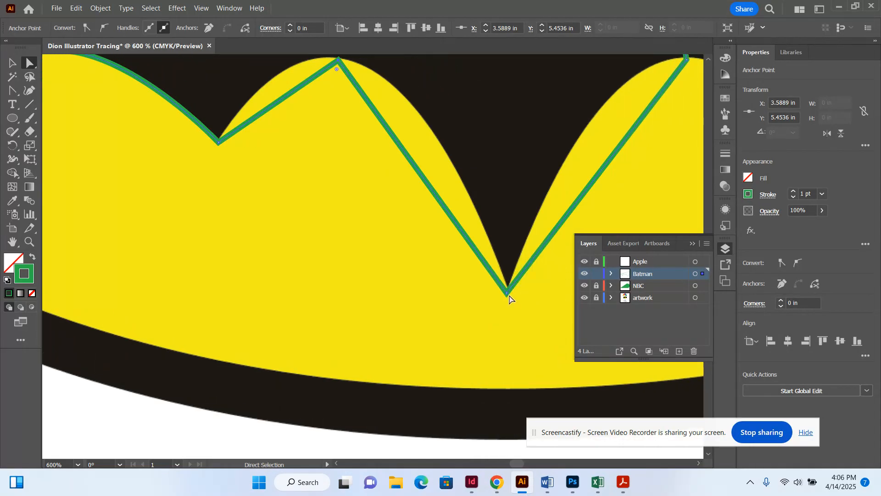
left_click_drag(508, 296, 508, 285)
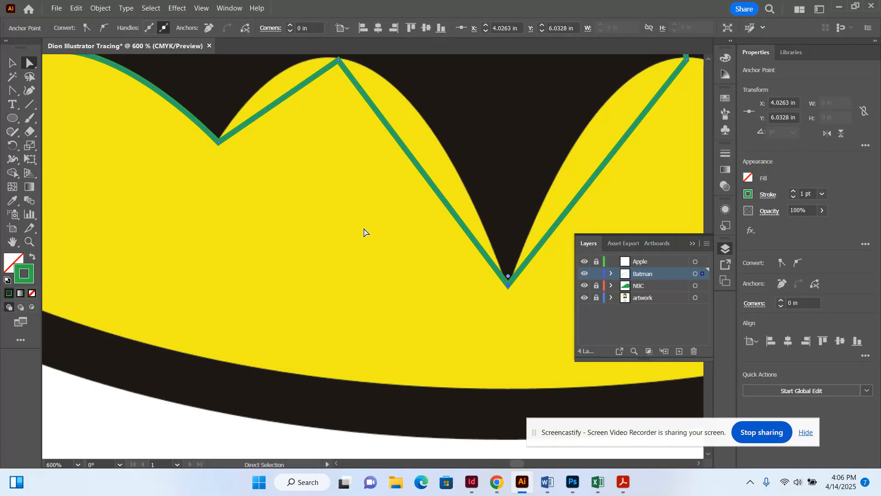
scroll(363, 232, "up", 4)
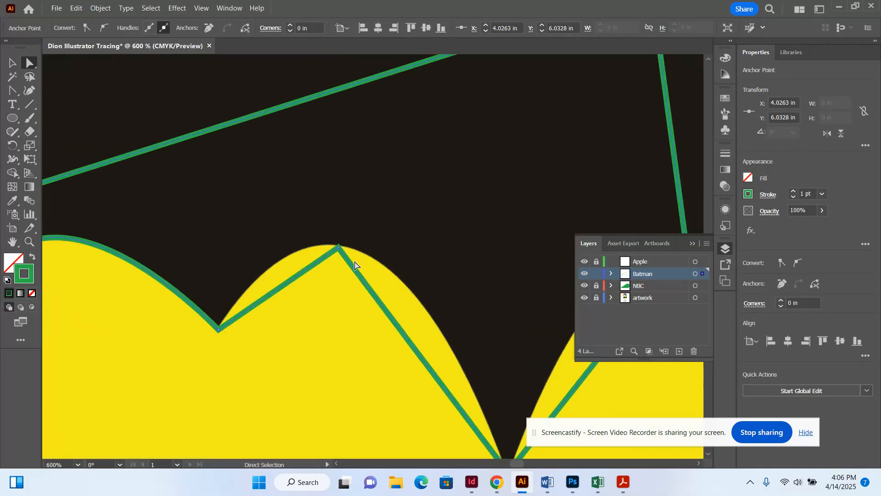
left_click(338, 246)
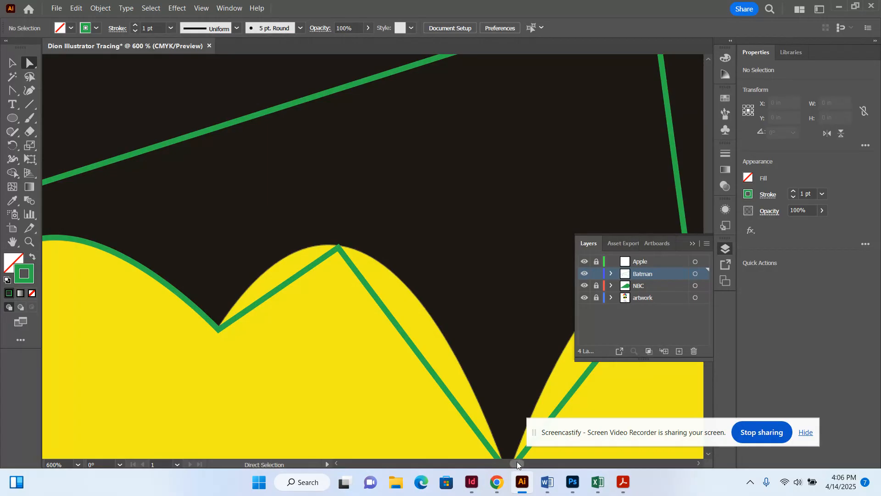
mouse_move(517, 462)
left_mouse_down()
mouse_move(504, 456)
mouse_move(516, 449)
left_mouse_up()
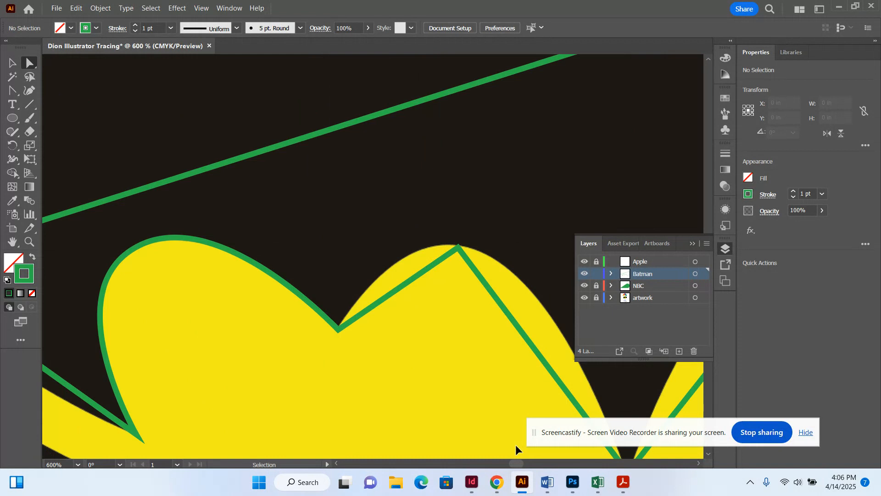
key("ctrl+minus")
key("ctrl+minus")
key("ctrl+minus")
key("ctrl+minus")
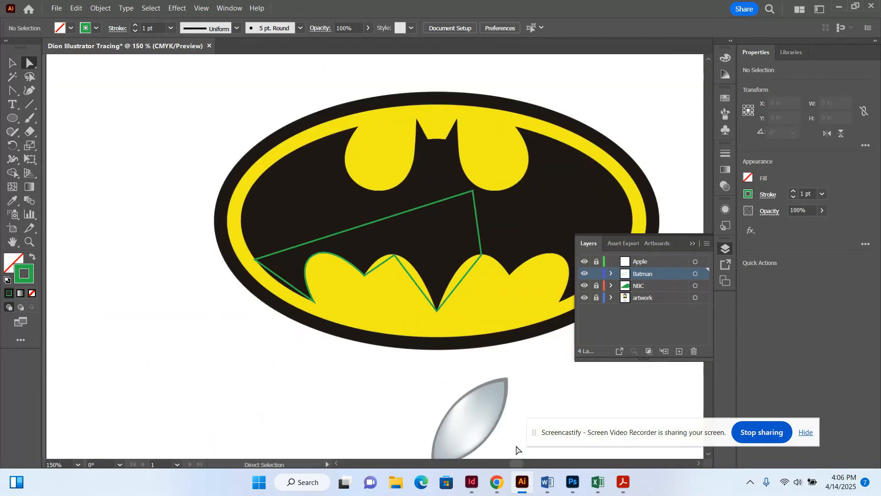
In the Layers panel, unlock the Apple layer and set it as the active drawing layer.
scroll(516, 449, "down", 8)
scroll(516, 449, "up", 3)
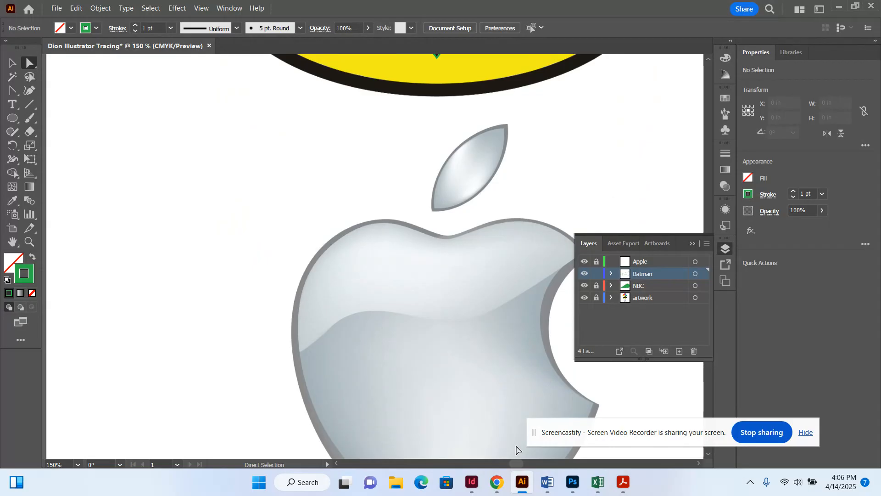
left_click(697, 460)
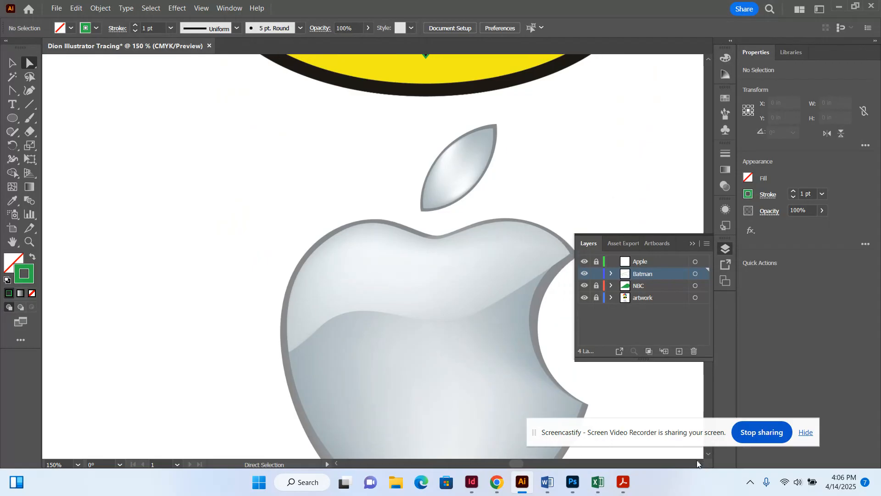
left_click(697, 460)
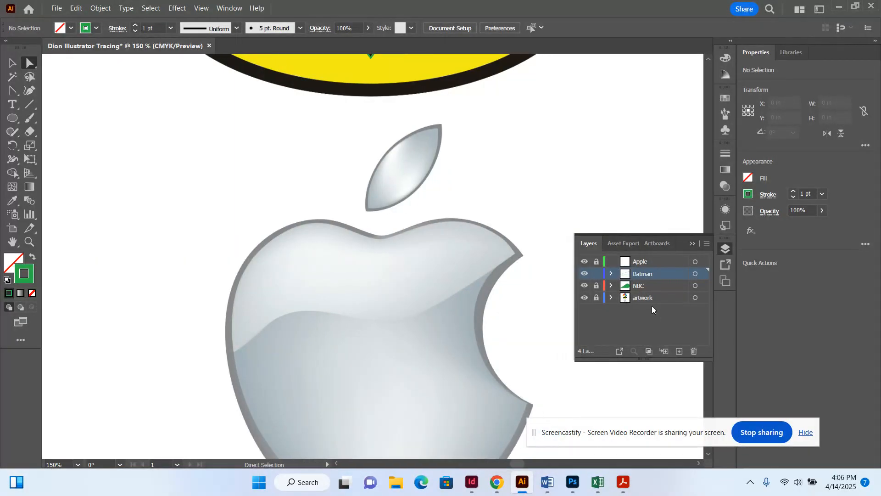
left_click(597, 261)
left_click(646, 263)
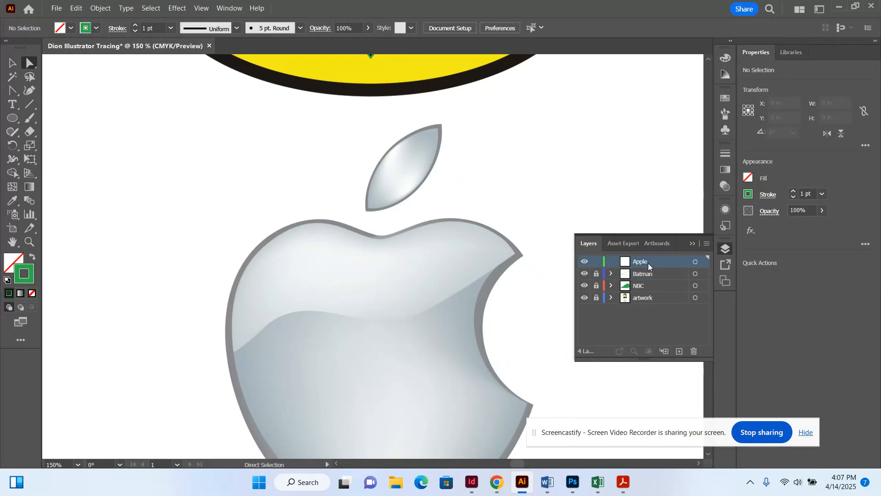
With the Pen tool, outline the Apple leaf using four anchors, closing at its lower tip.
left_click(17, 94)
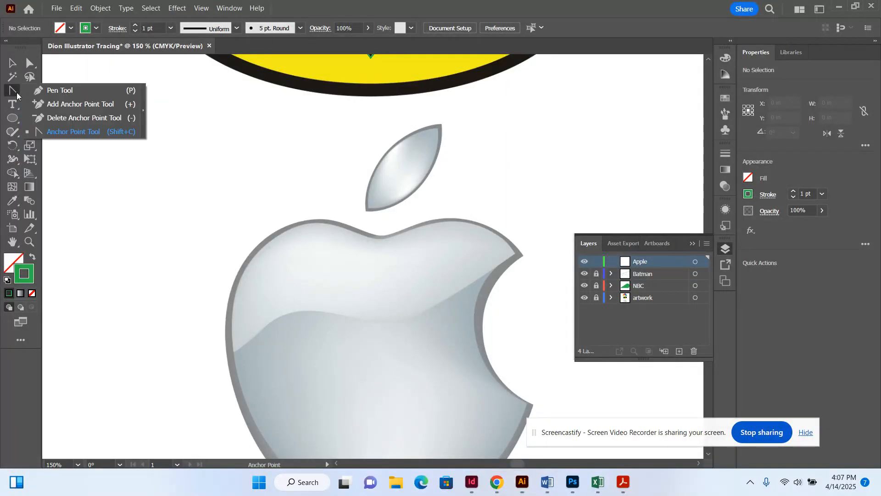
left_click(48, 94)
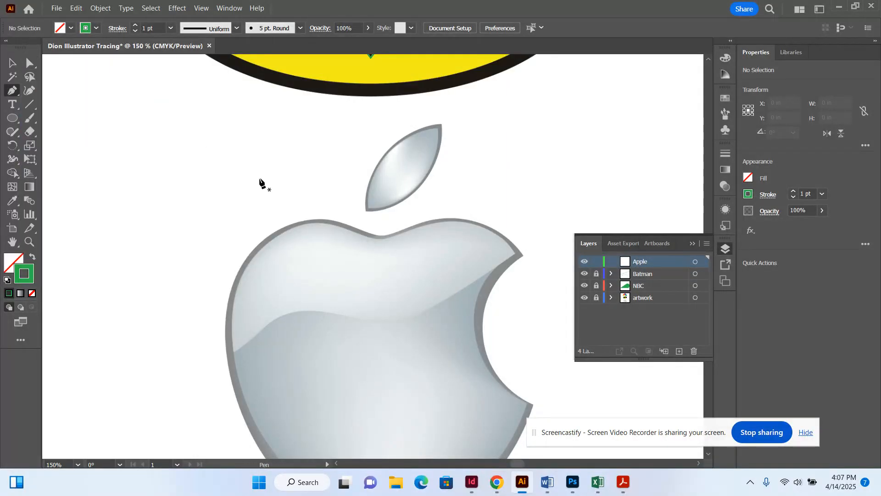
left_click(366, 210)
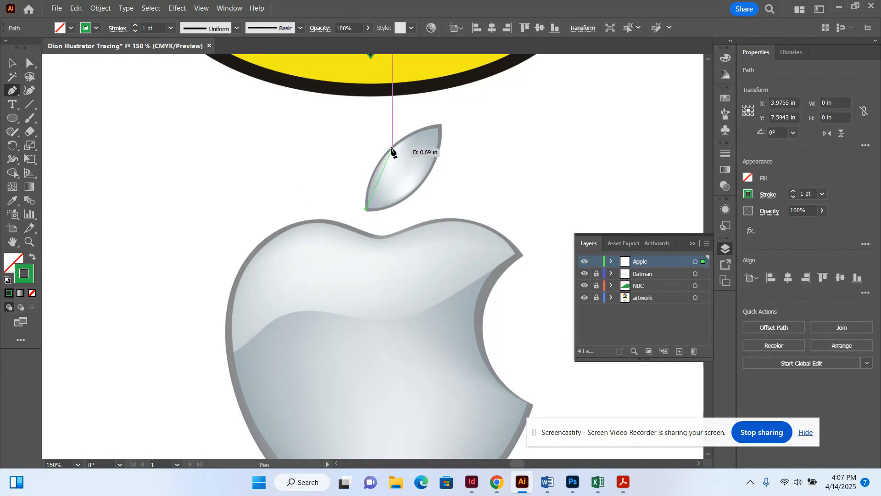
left_click(392, 147)
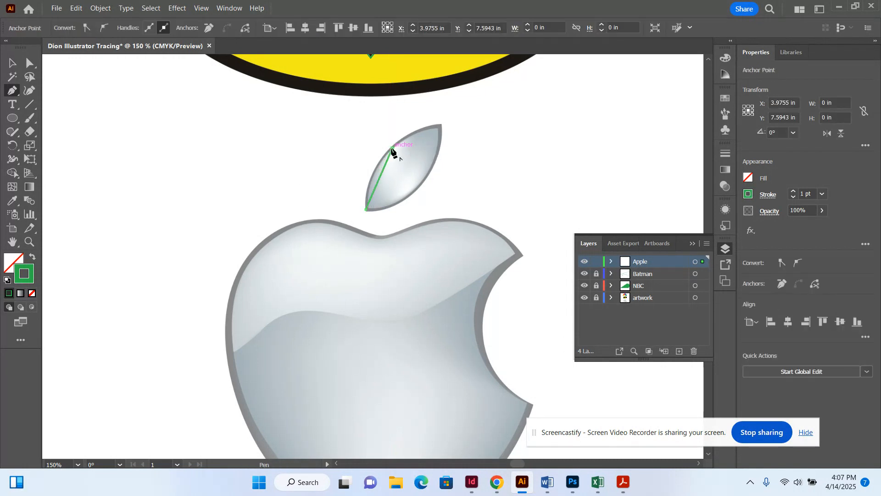
left_click(440, 126)
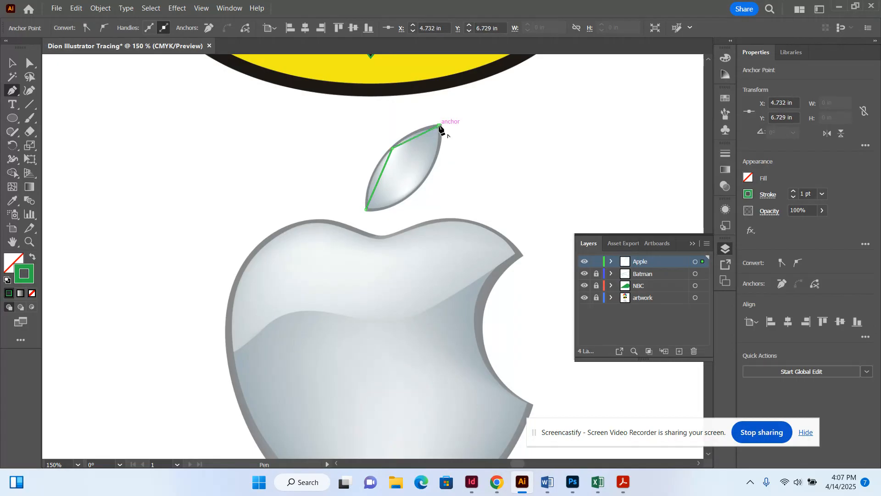
left_click(420, 185)
left_click(366, 210)
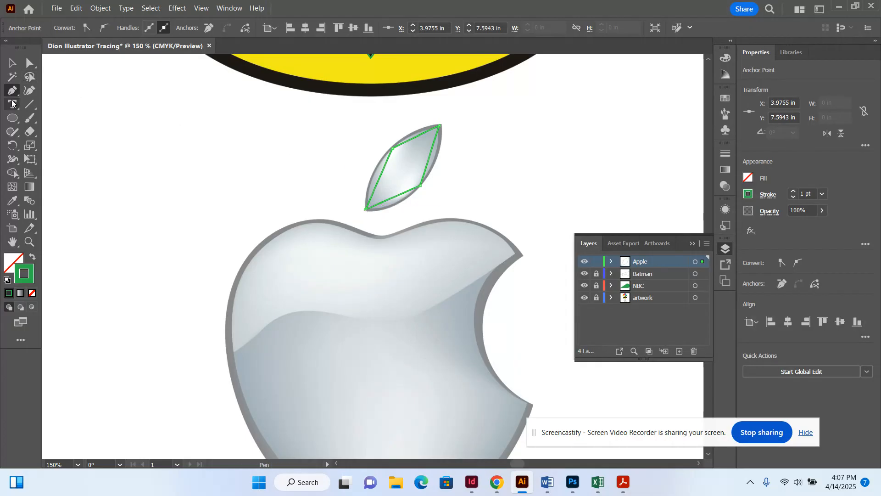
left_click_drag(12, 92, 60, 133)
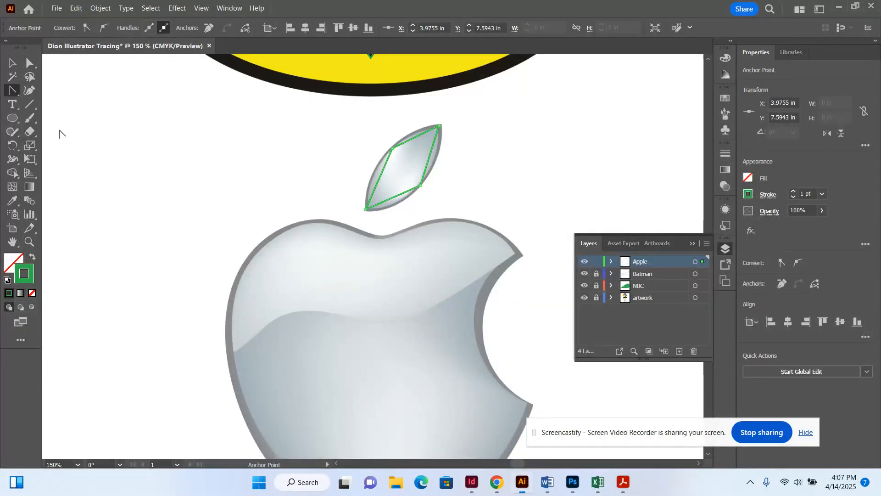
Pull curve handles from the leaf's upper-left and lower-right anchors, undoing missteps, then deselect.
left_click_drag(393, 148, 417, 125)
left_click_drag(421, 185, 409, 201)
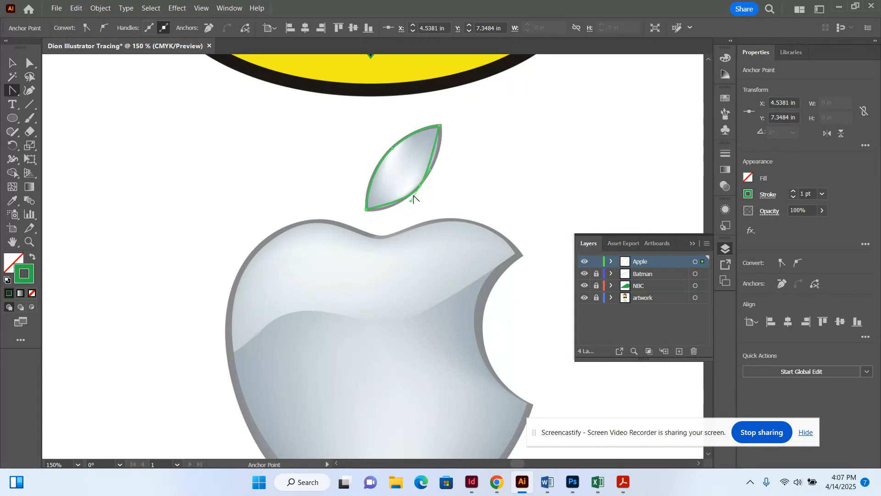
left_click(419, 189)
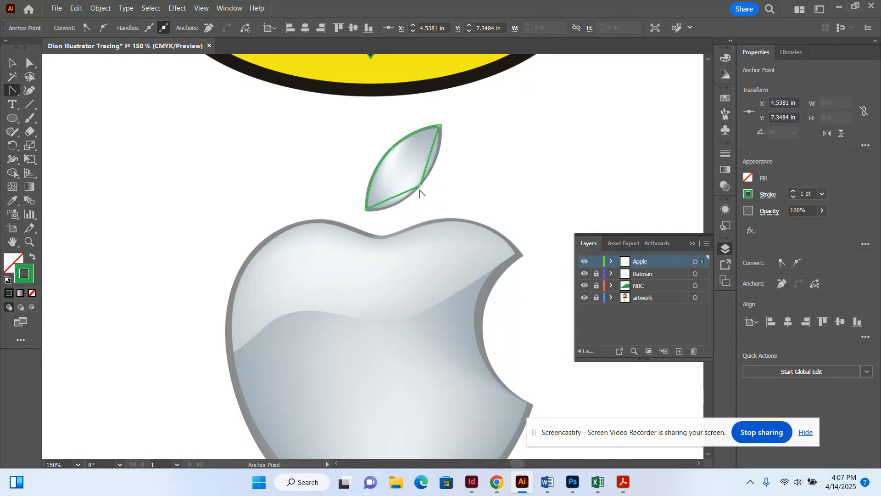
left_click_drag(420, 185, 404, 193)
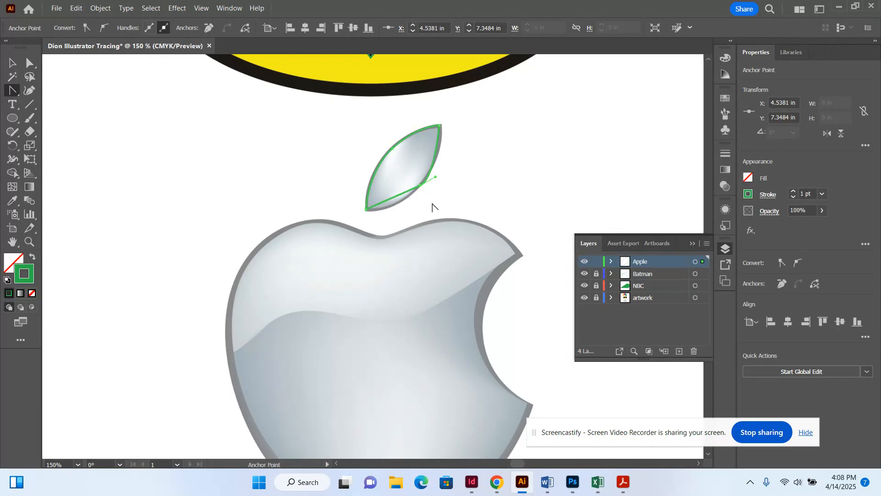
key("ctrl+z")
key("ctrl+z")
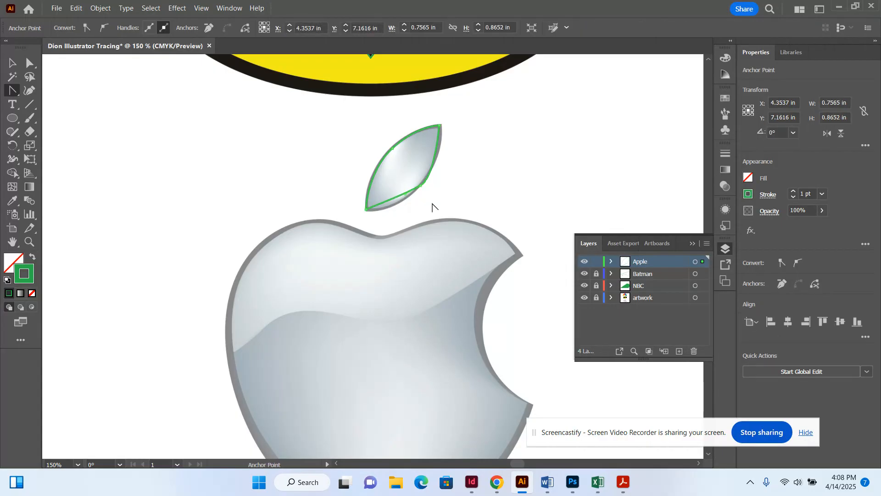
key("ctrl")
key("ctrl+z")
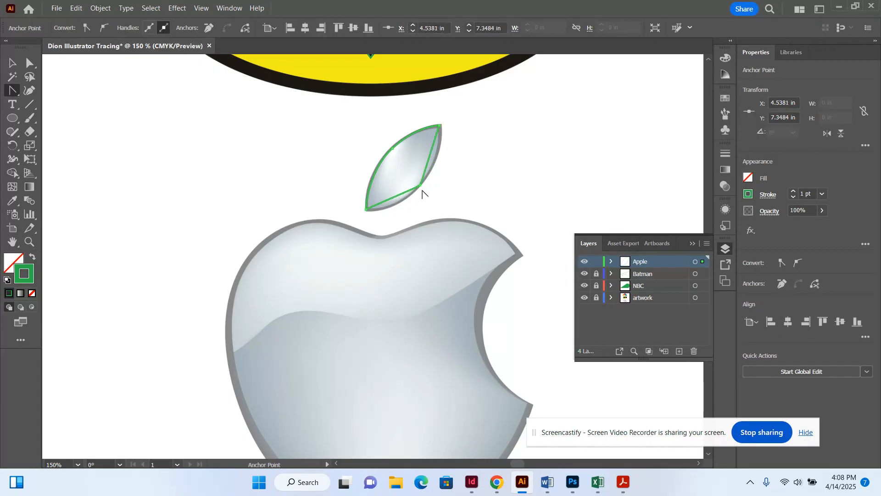
left_click_drag(421, 185, 401, 203)
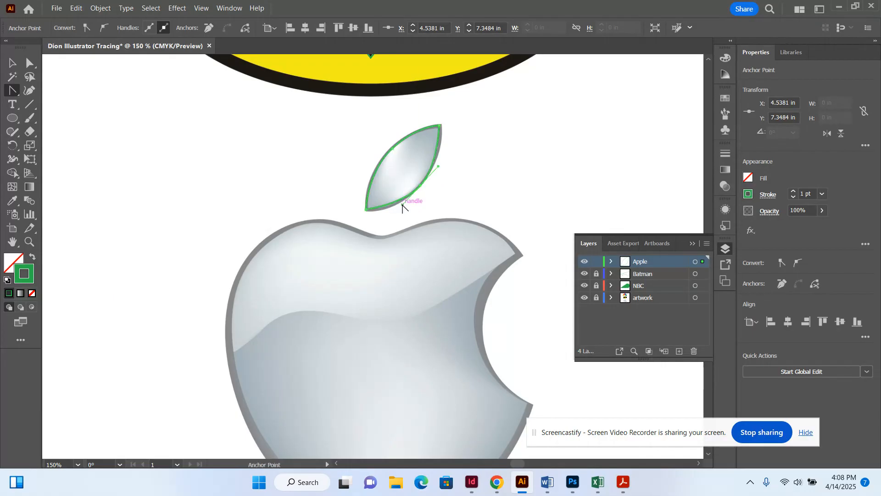
left_click(12, 64)
left_click(214, 198)
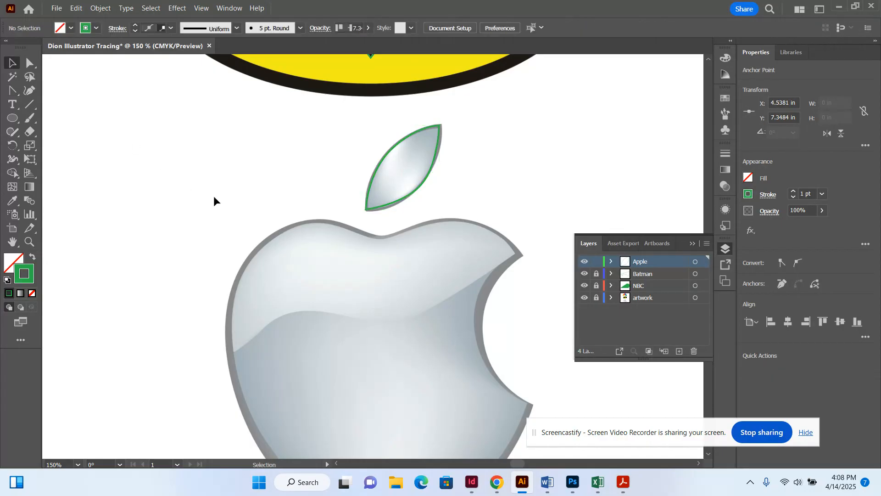
Give the leaf a K=70 grey stroke and a light grey fill from the control bar swatches.
left_click(391, 202)
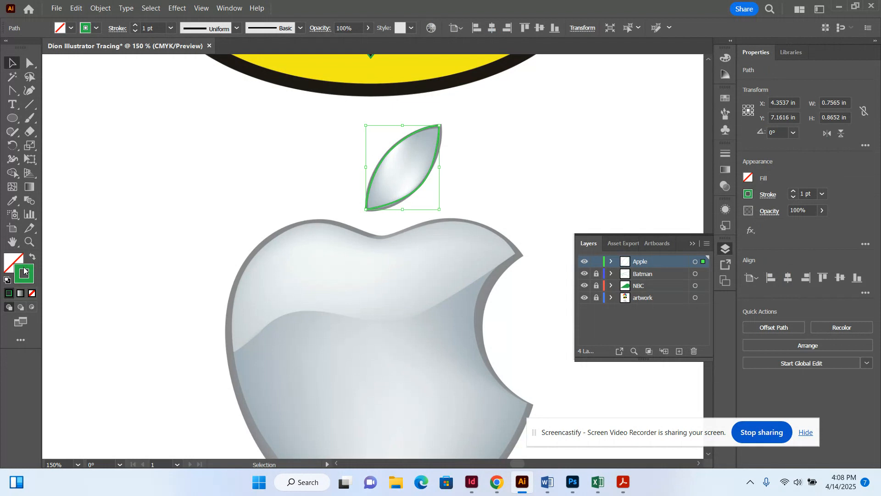
left_click(97, 28)
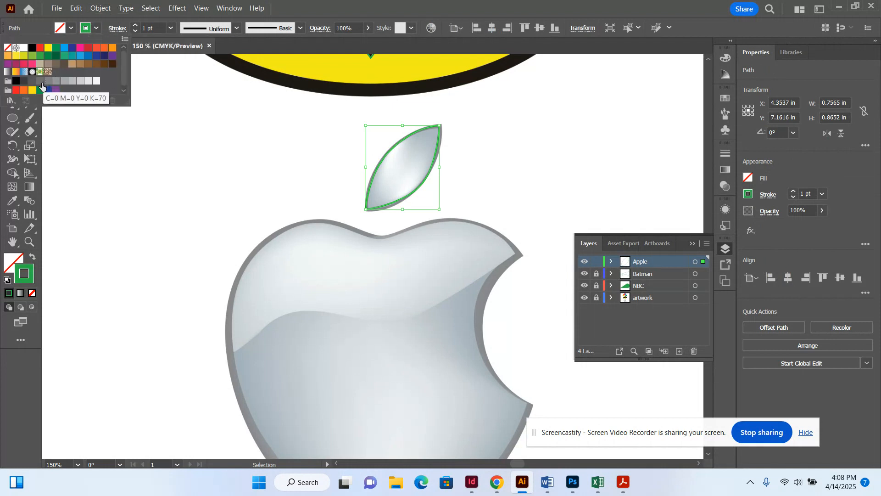
left_click(40, 81)
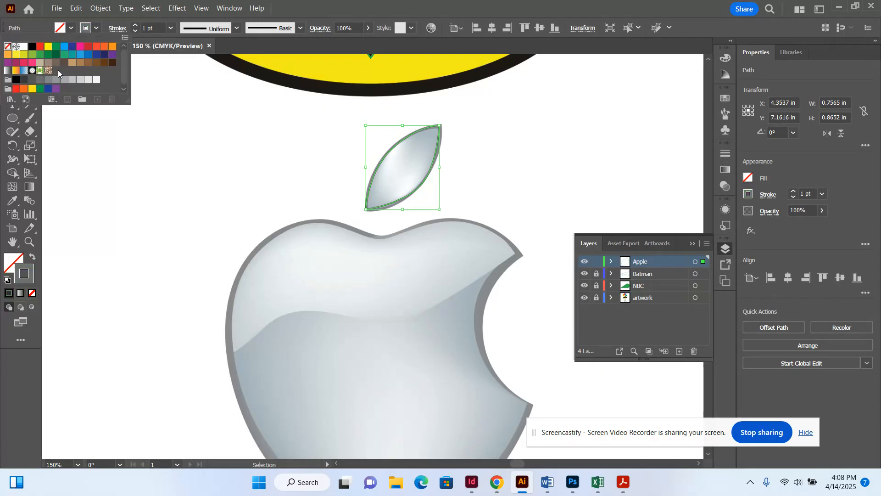
left_click(80, 80)
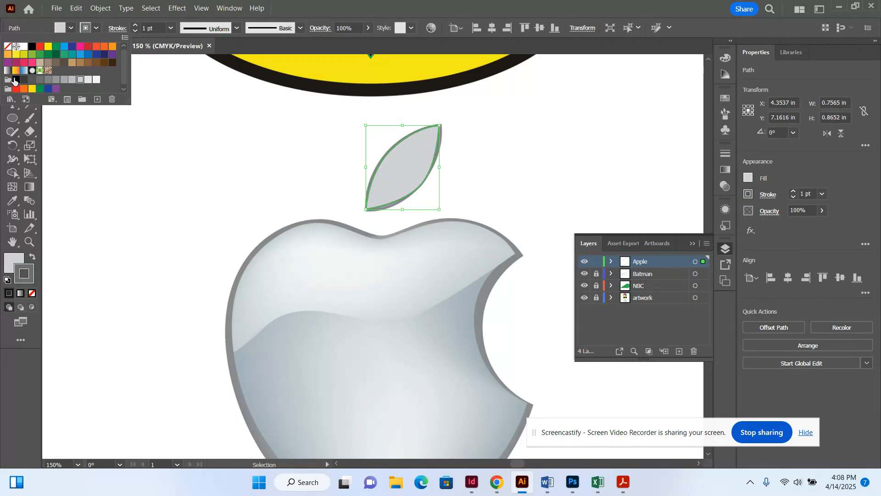
left_click(11, 99)
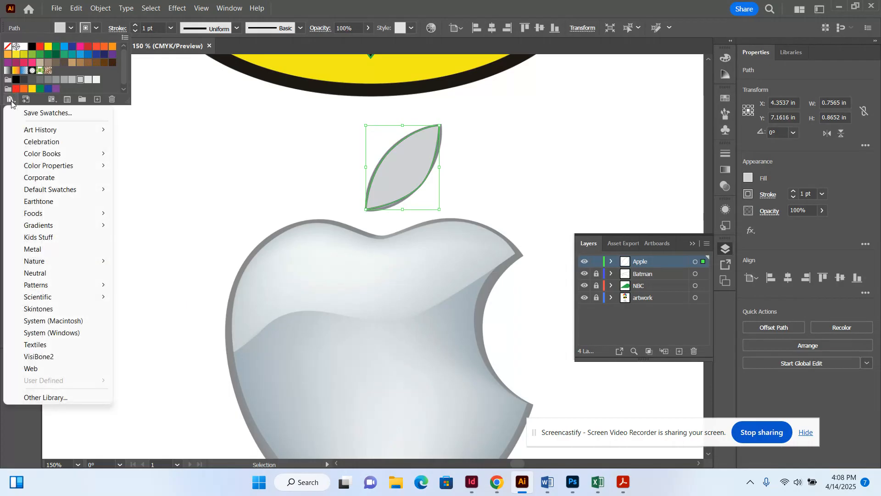
Fill the traced leaf with the Tin silver gradient from the Metals swatch library.
mouse_move(59, 227)
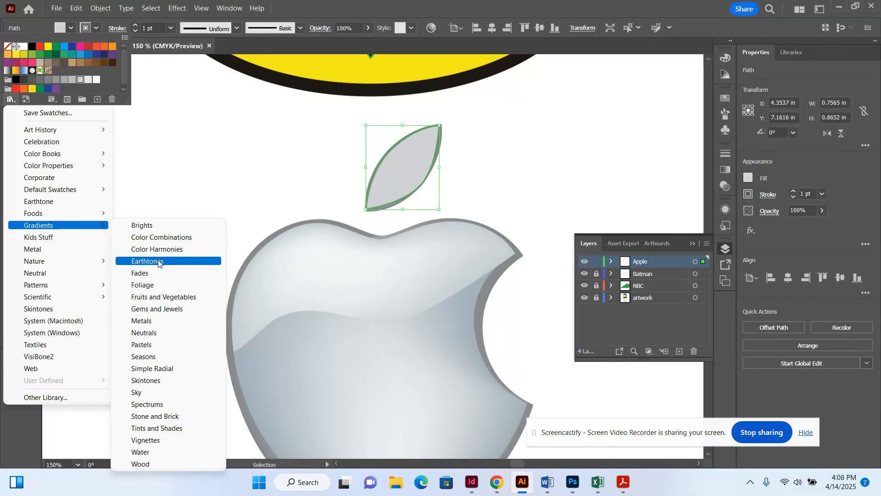
left_click(156, 321)
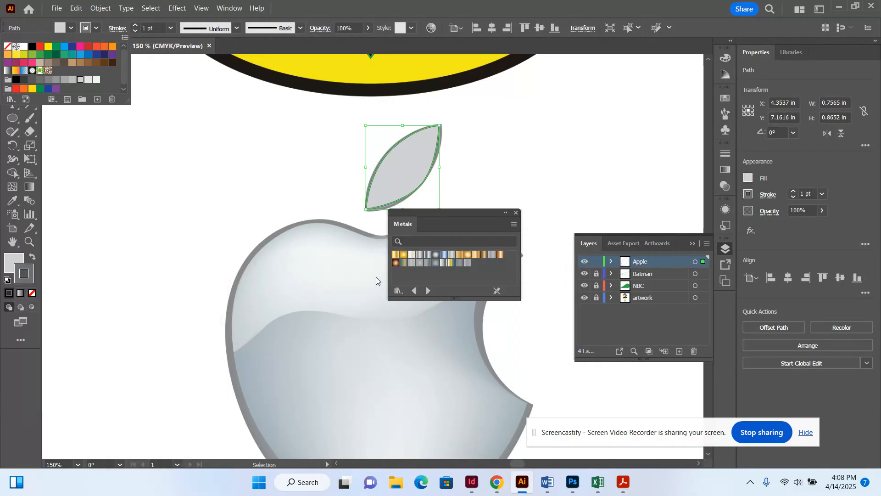
left_click(414, 266)
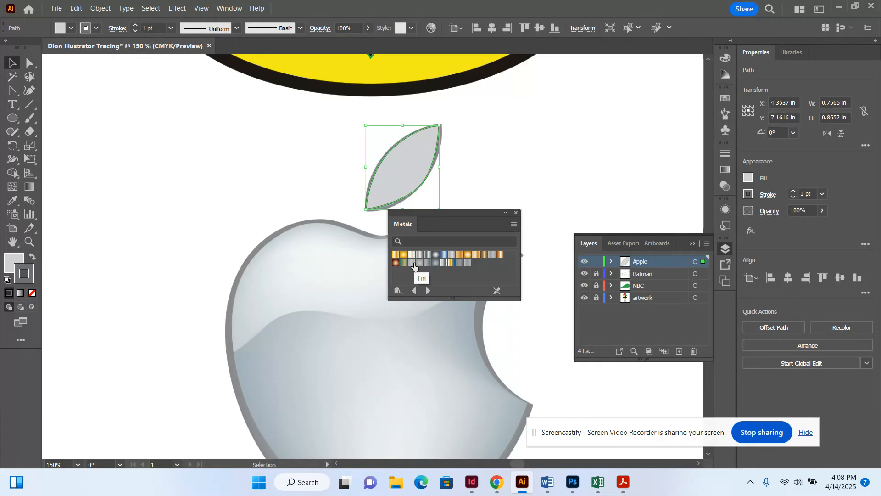
left_click(415, 266)
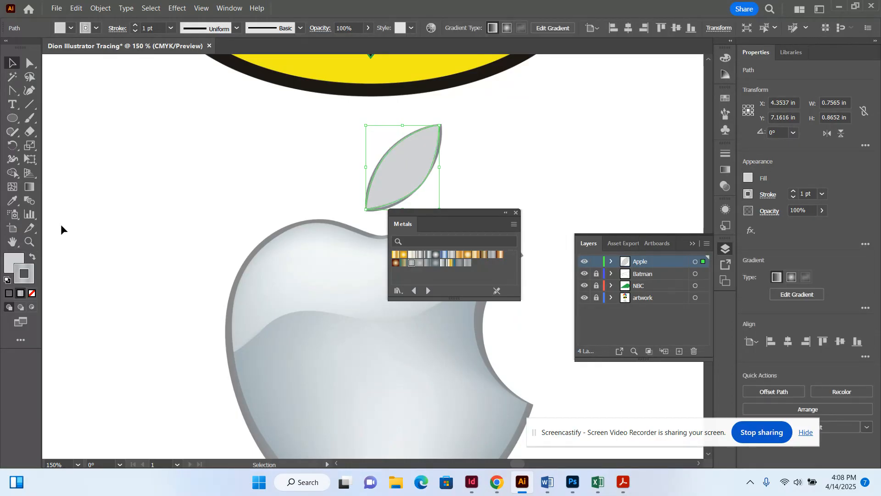
Give the leaf a K=50 grey outline and Alt-drag a copy to its left.
left_click(31, 257)
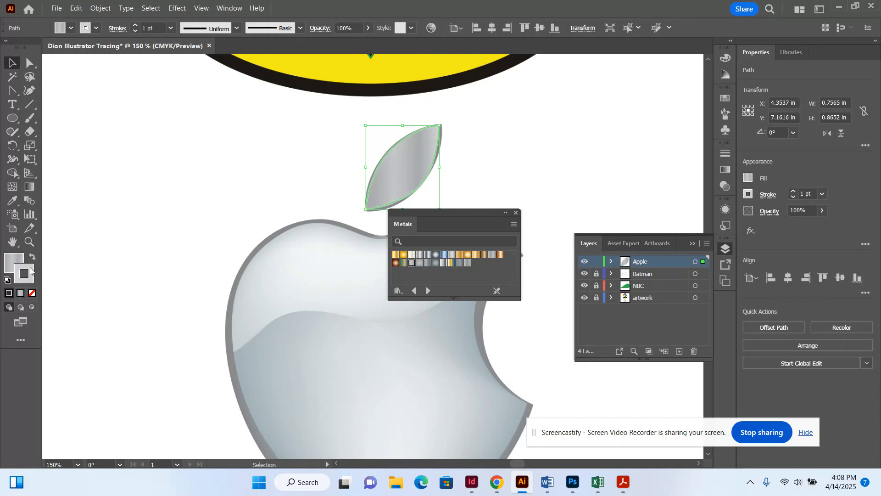
left_click(97, 32)
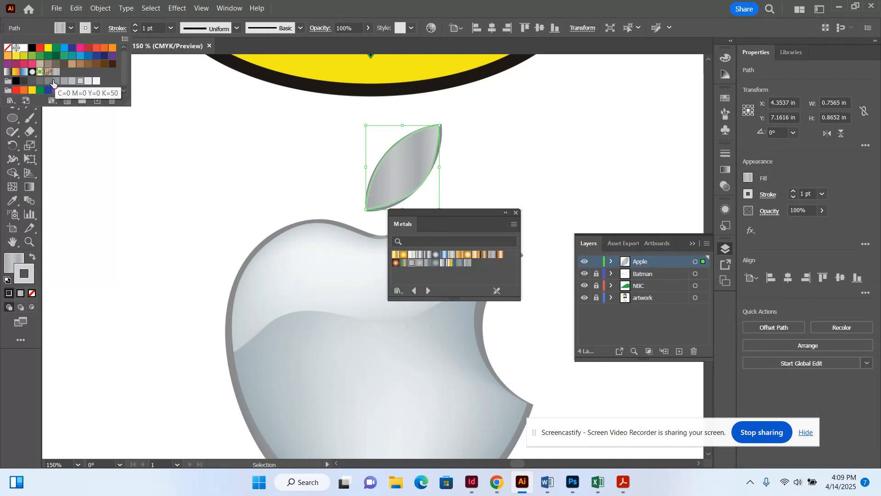
left_click(49, 81)
left_click(230, 131)
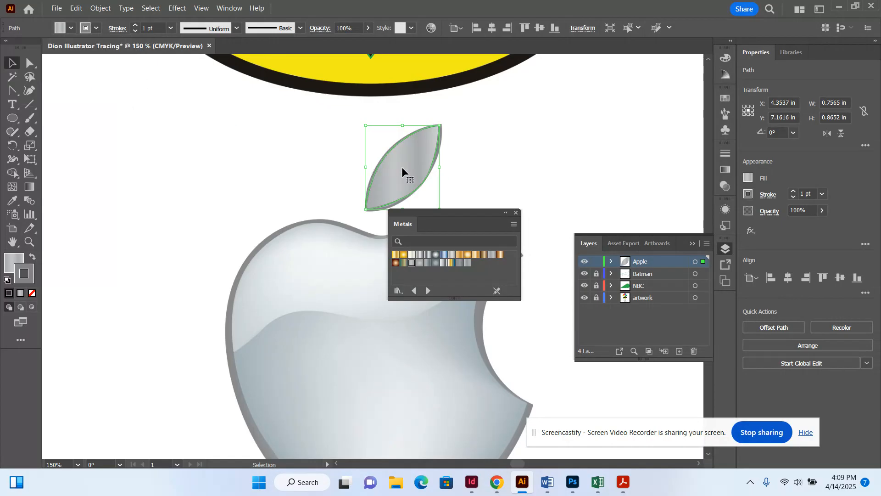
left_click_drag(398, 168, 311, 173)
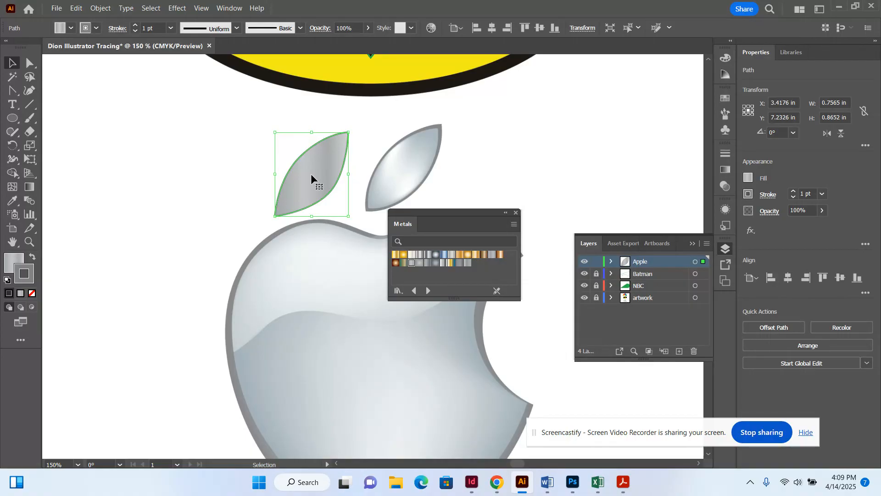
Give the copied leaf a grey outline and a darker radial grey gradient fill.
left_click(420, 265)
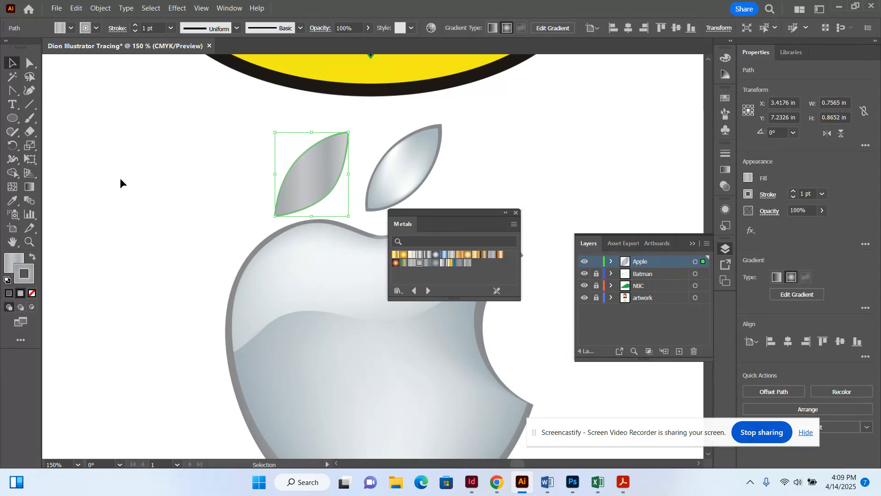
left_click(97, 28)
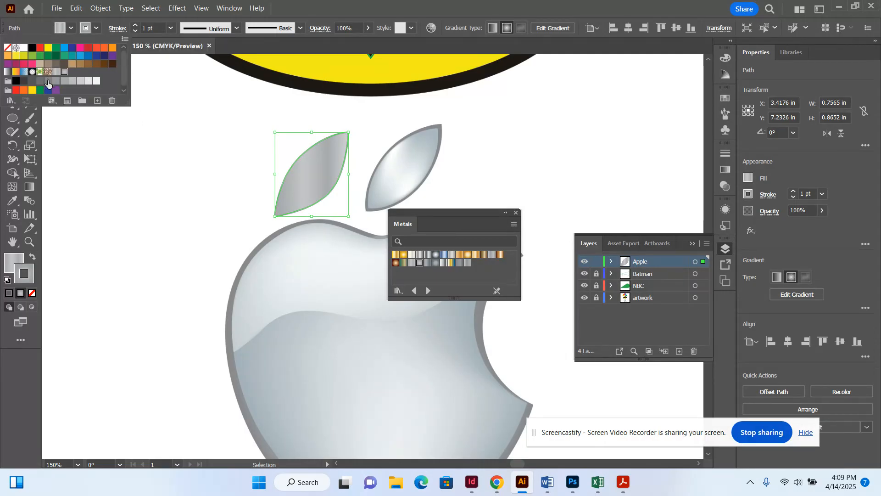
left_click(48, 81)
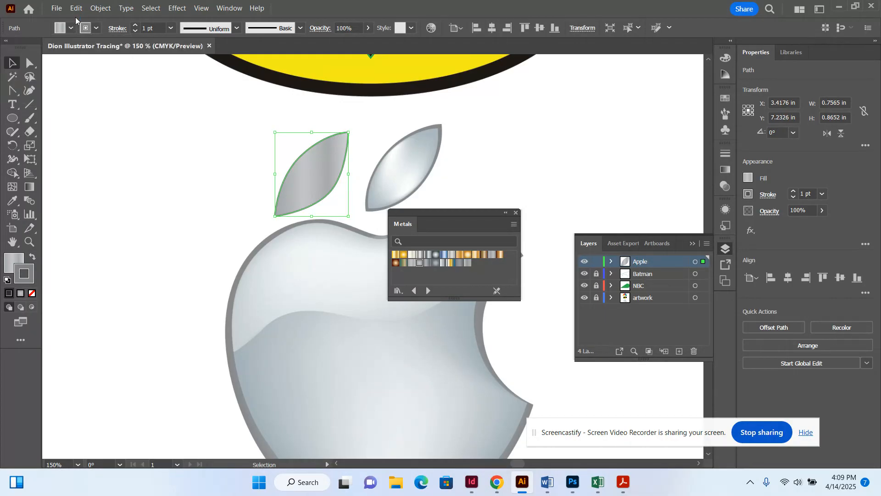
left_click(70, 28)
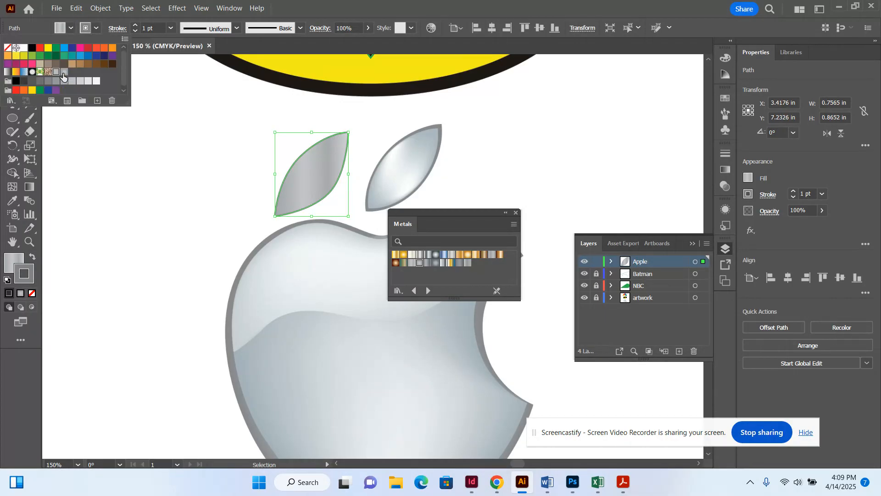
left_click(64, 72)
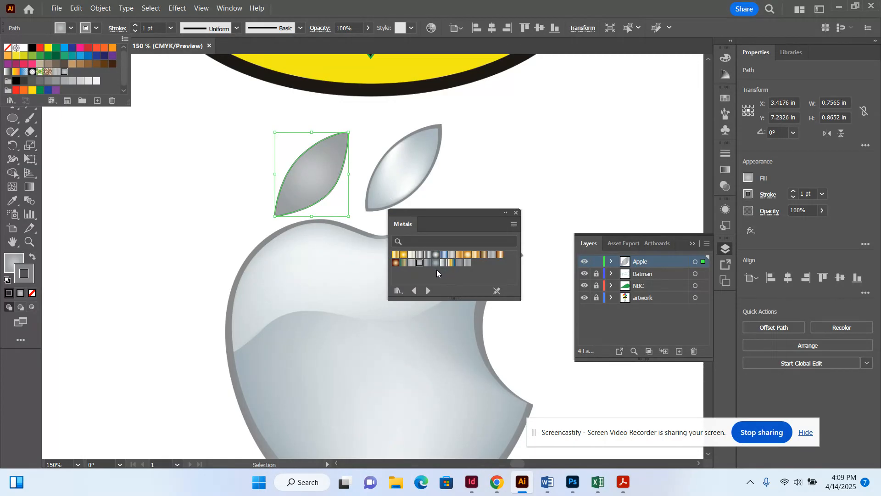
left_click(186, 105)
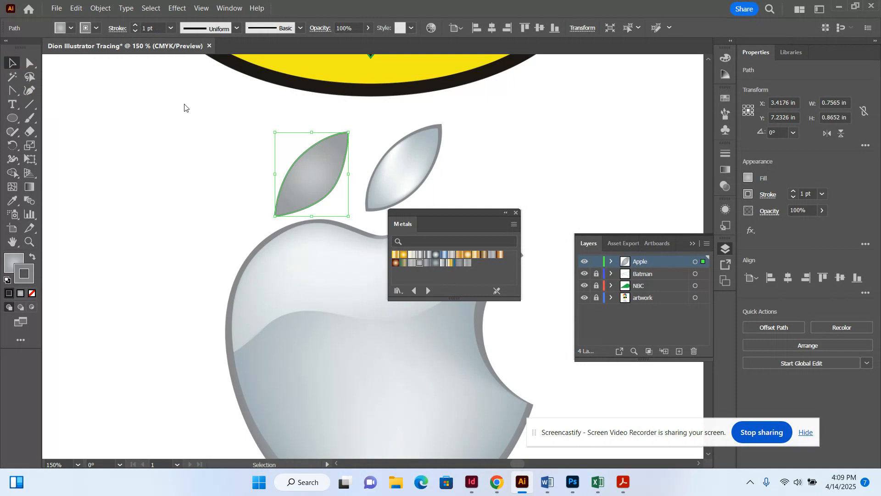
Zoom out to 50% to show the whole page and close the Metals library.
key("ctrl+minus")
key("ctrl+minus")
key("ctrl+minus")
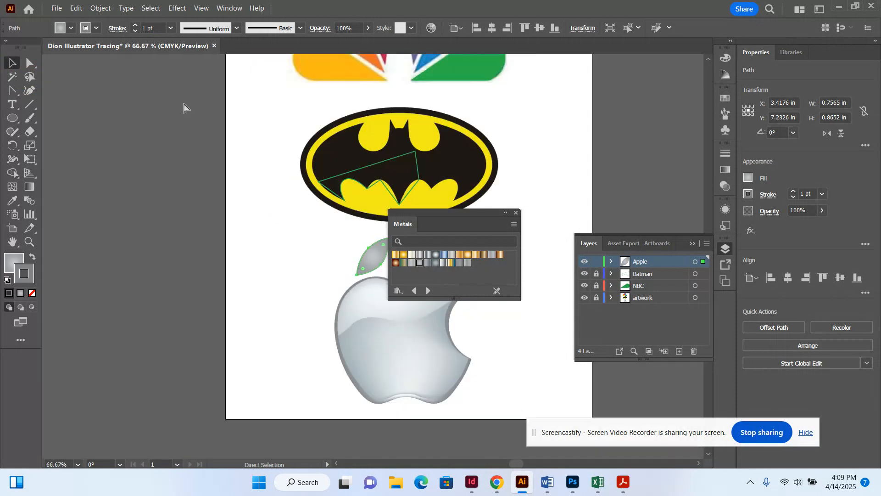
scroll(183, 103, "up", 3)
scroll(183, 103, "down", 3)
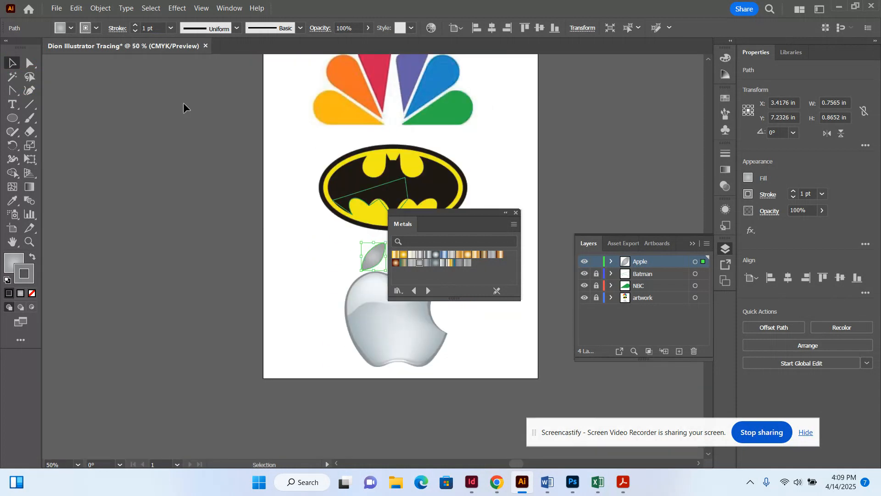
left_click(517, 213)
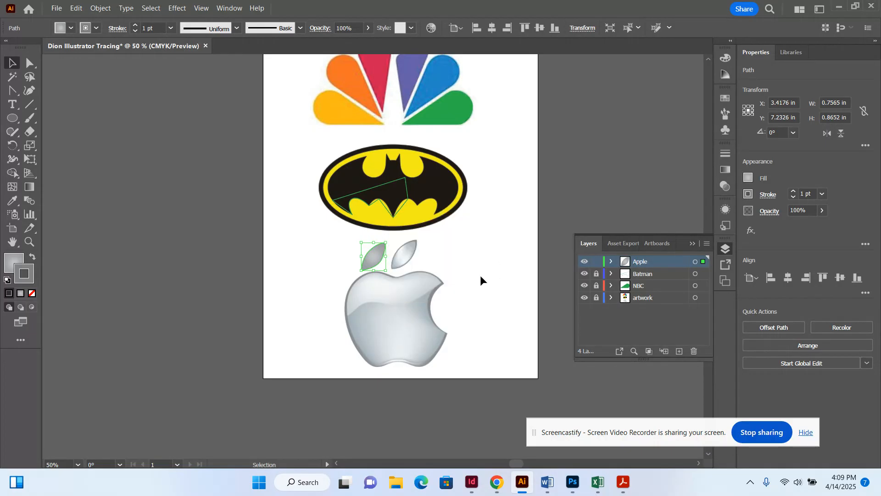
scroll(480, 277, "up", 2)
scroll(480, 277, "down", 3)
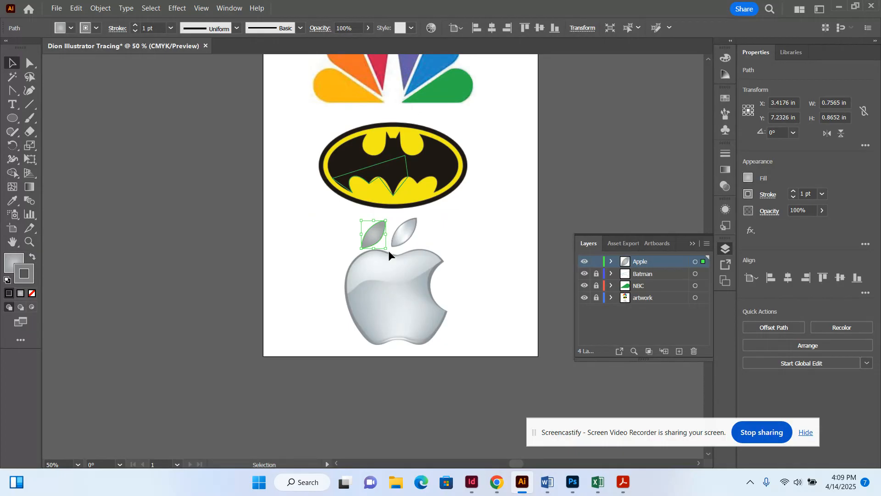
left_click(57, 9)
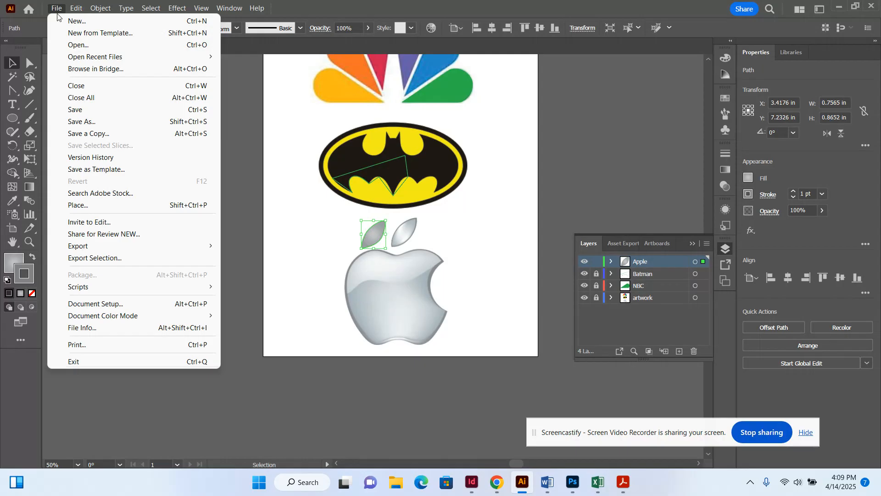
Save the document as an .ai file in Downloads with default Illustrator options.
left_click(74, 109)
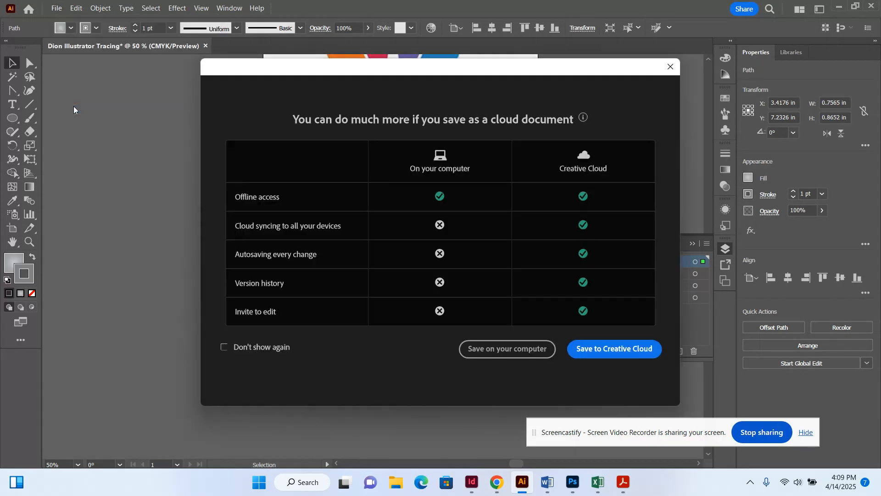
left_click(539, 349)
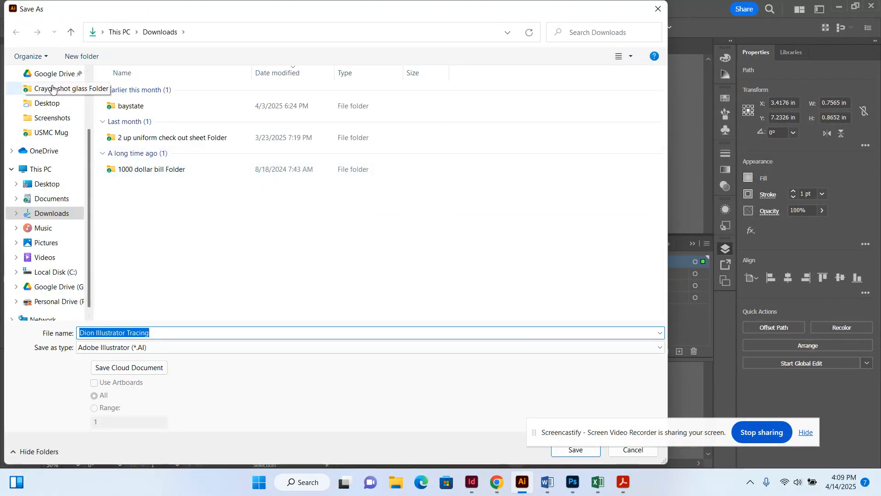
scroll(52, 89, "down", 1)
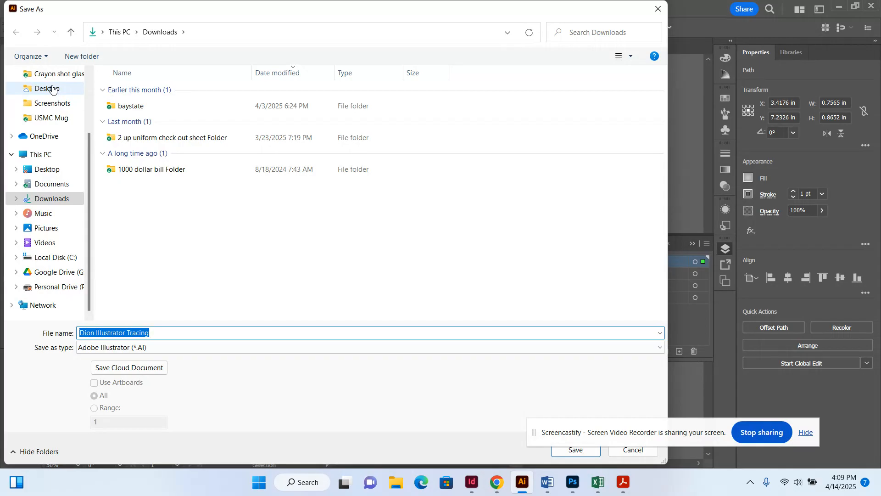
left_click(50, 184)
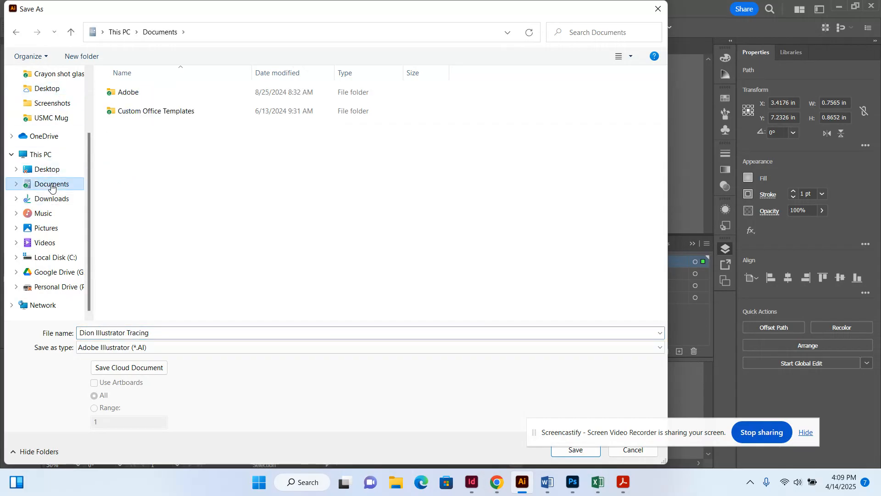
left_click(52, 201)
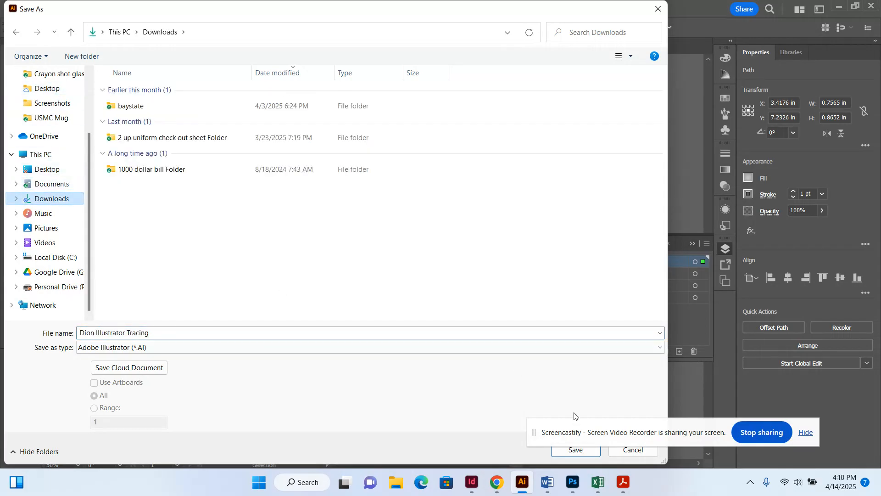
left_click(575, 450)
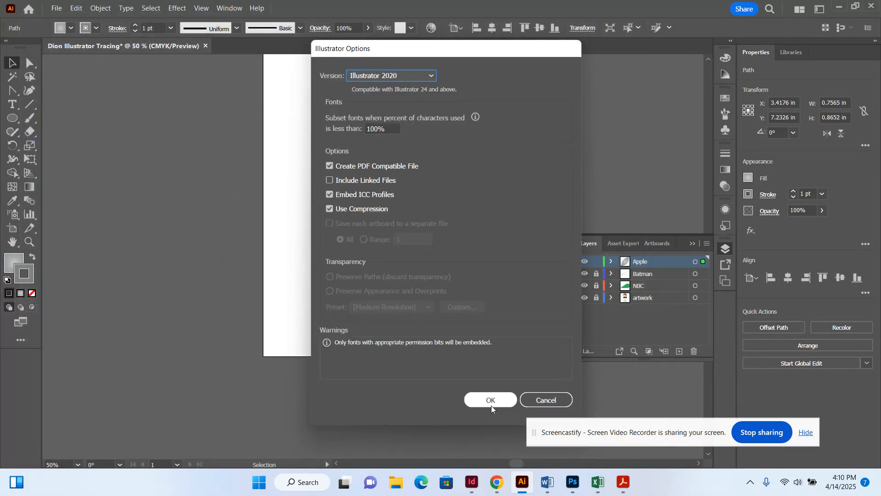
left_click(492, 401)
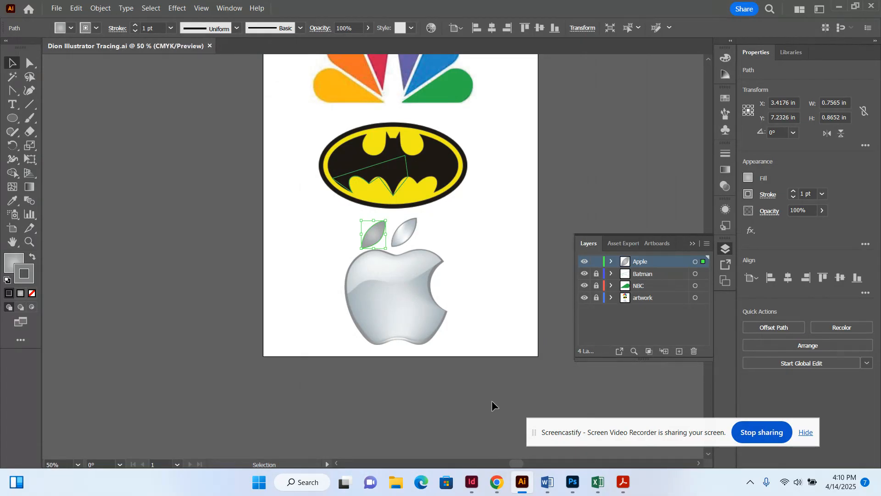
Hide the artwork layer so only the traced feather, bat and leaf paths show.
left_click(584, 300)
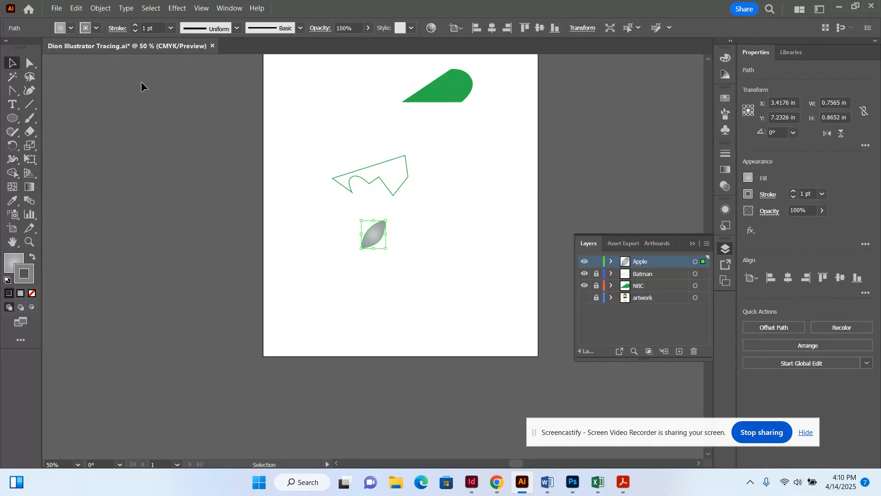
left_click(57, 8)
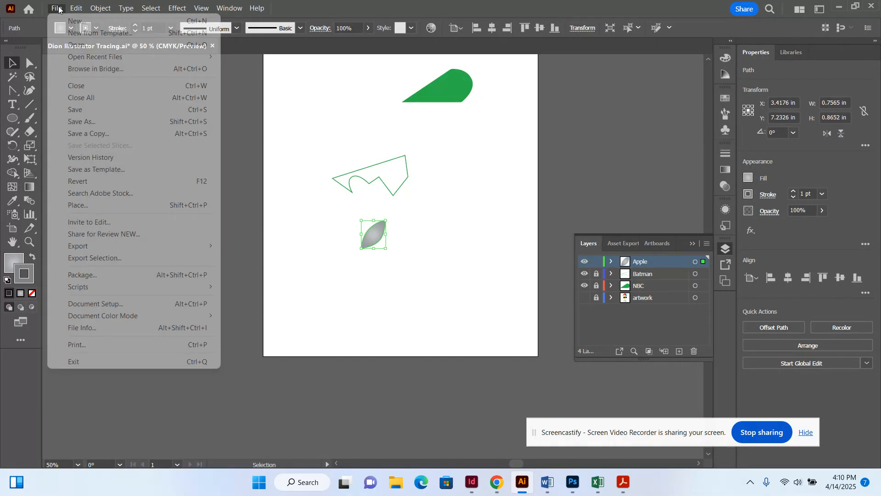
left_click(71, 120)
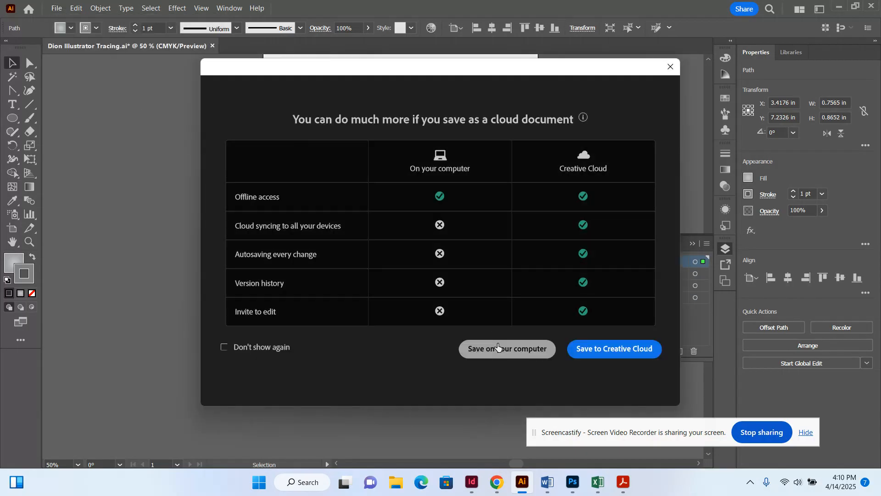
left_click(498, 347)
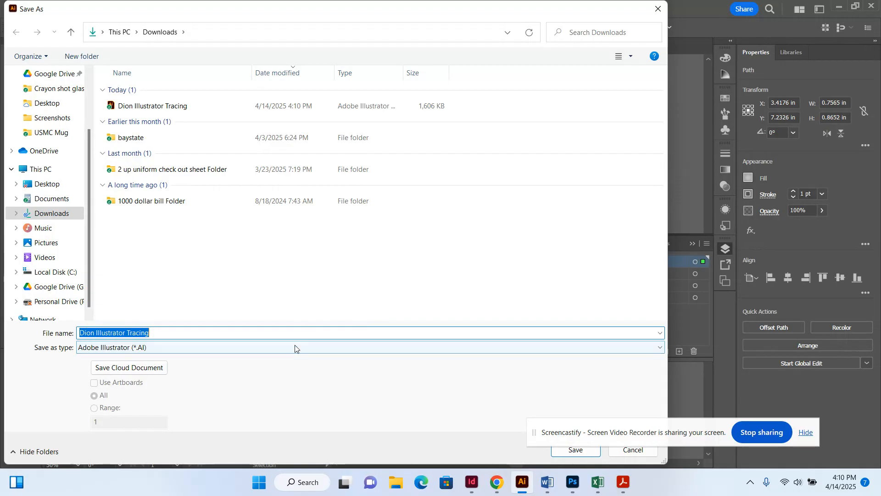
left_click(301, 347)
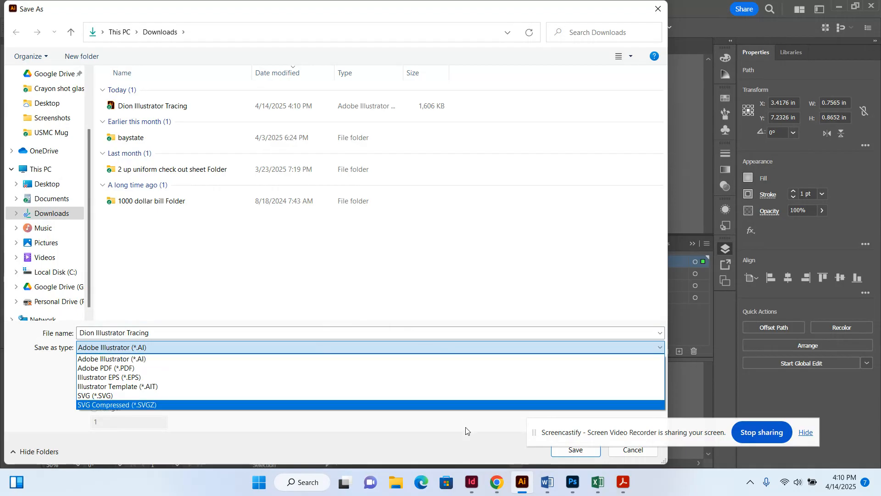
left_click(467, 448)
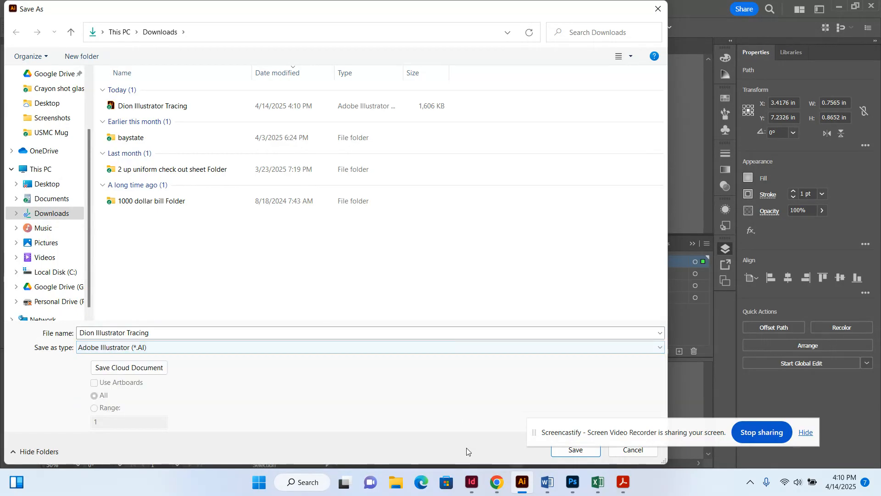
left_click(615, 454)
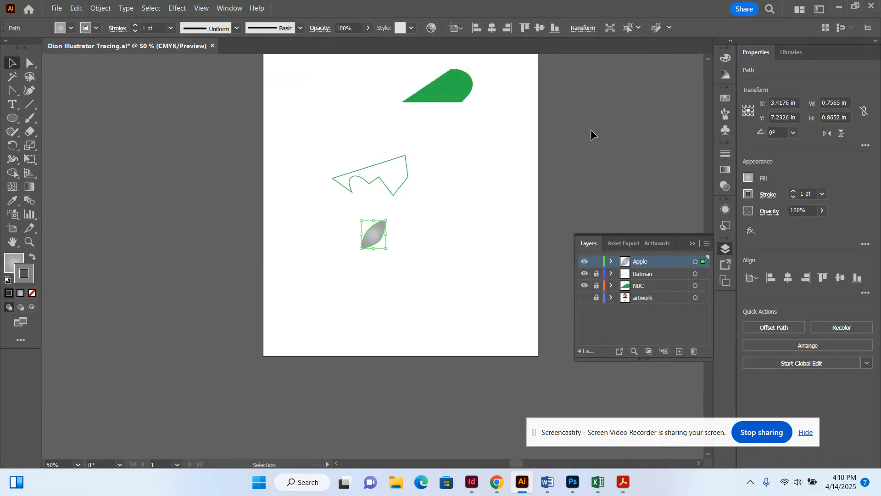